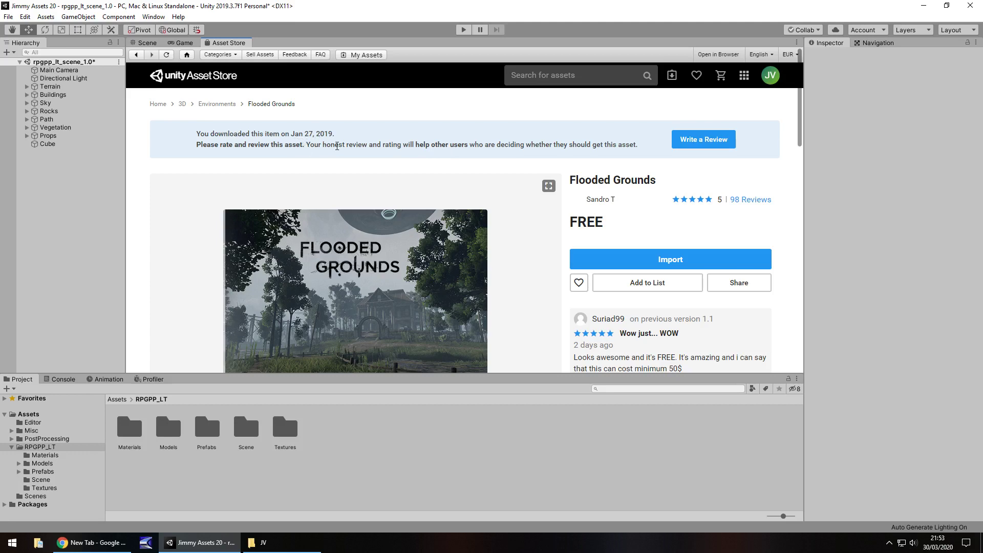
# Scroll down the Flooded Grounds asset page to see its details
pyautogui.scroll(-3, 480, 168)
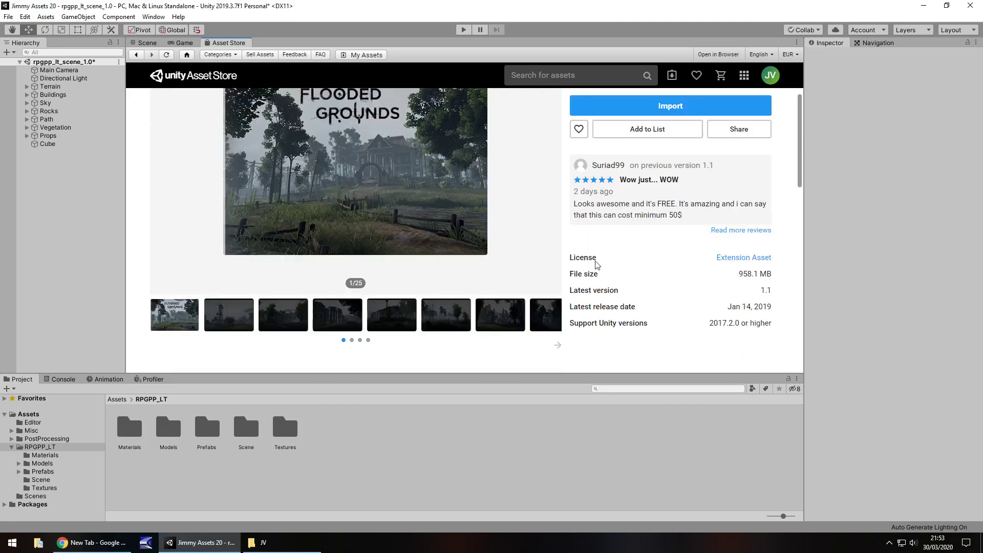
# Show the Flooded Grounds package contents, expanding and collapsing the Prefabs, Resources and Content folders
pyautogui.scroll(1, 635, 263)
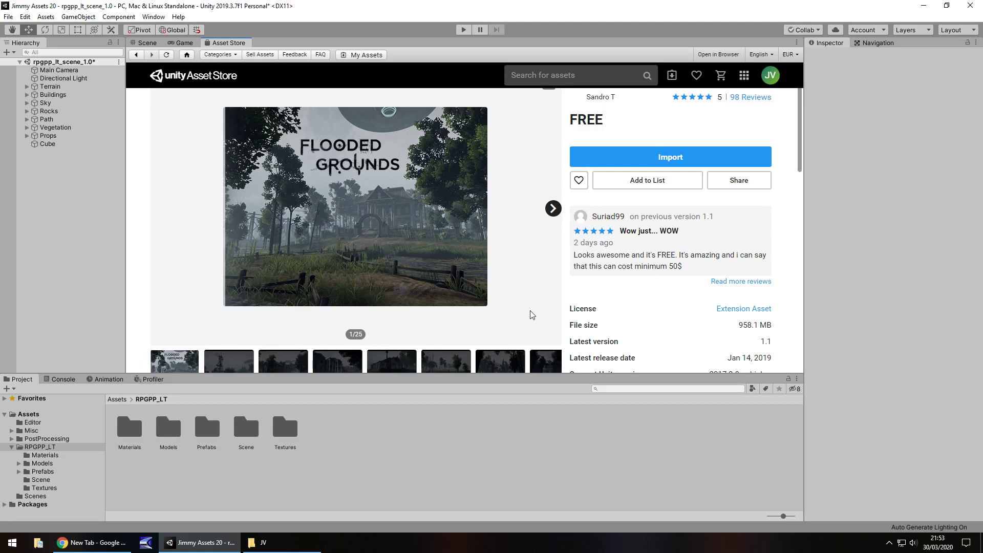
pyautogui.scroll(-4, 549, 290)
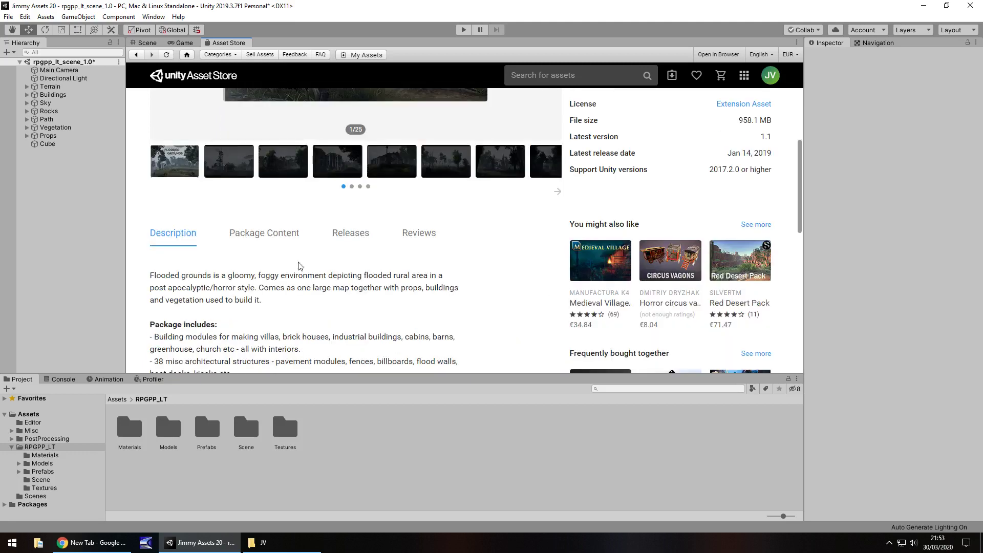
pyautogui.click(267, 234)
pyautogui.scroll(-2, 462, 274)
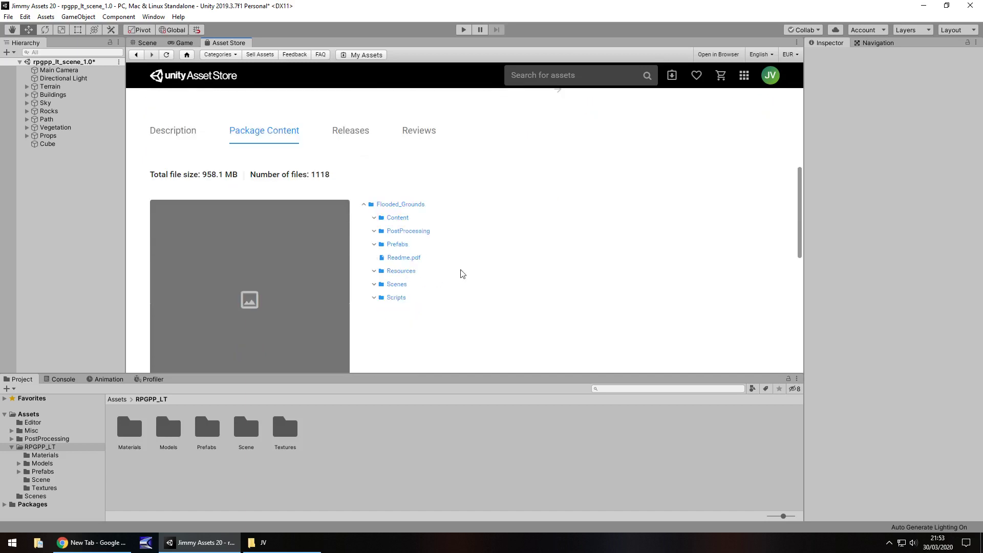
pyautogui.click(373, 245)
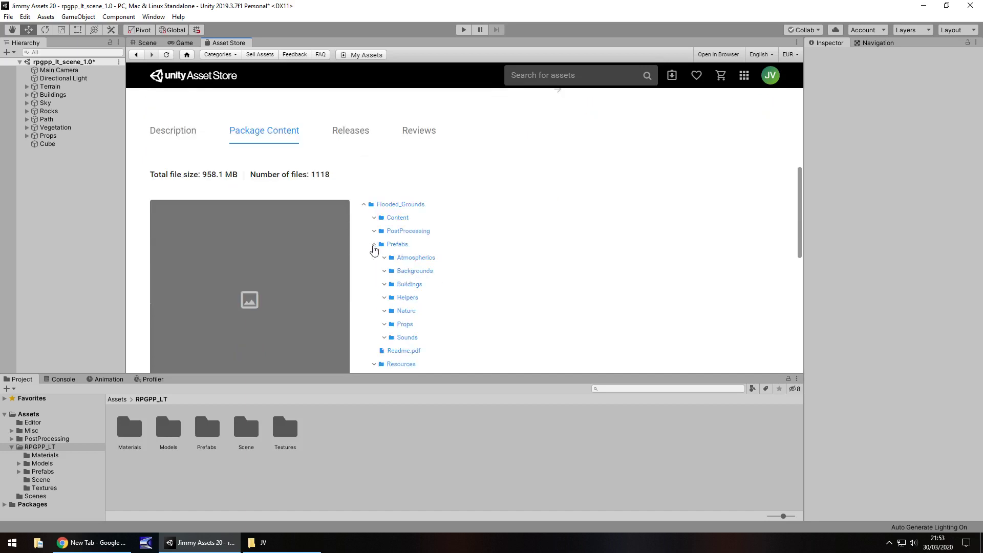
pyautogui.click(374, 246)
pyautogui.click(373, 271)
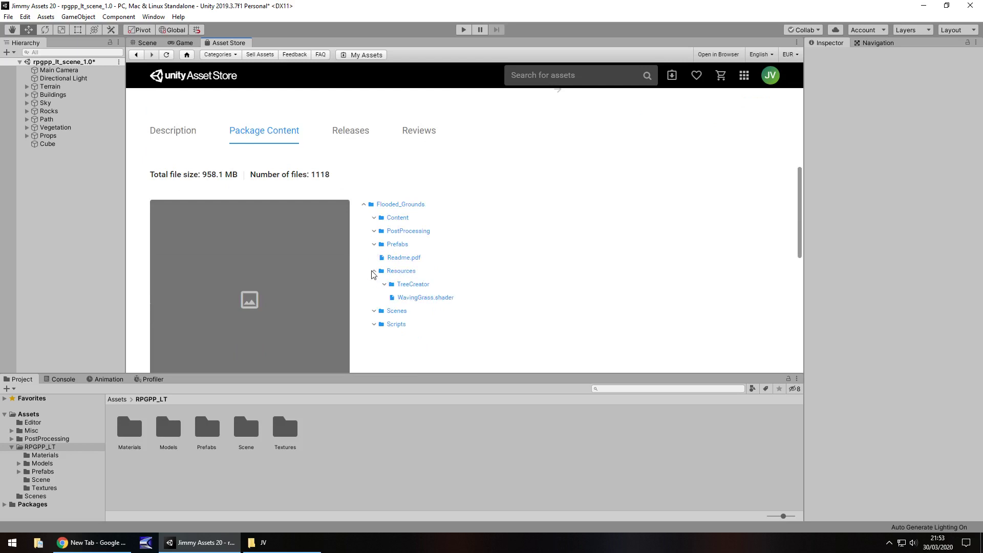
pyautogui.click(373, 272)
pyautogui.click(373, 218)
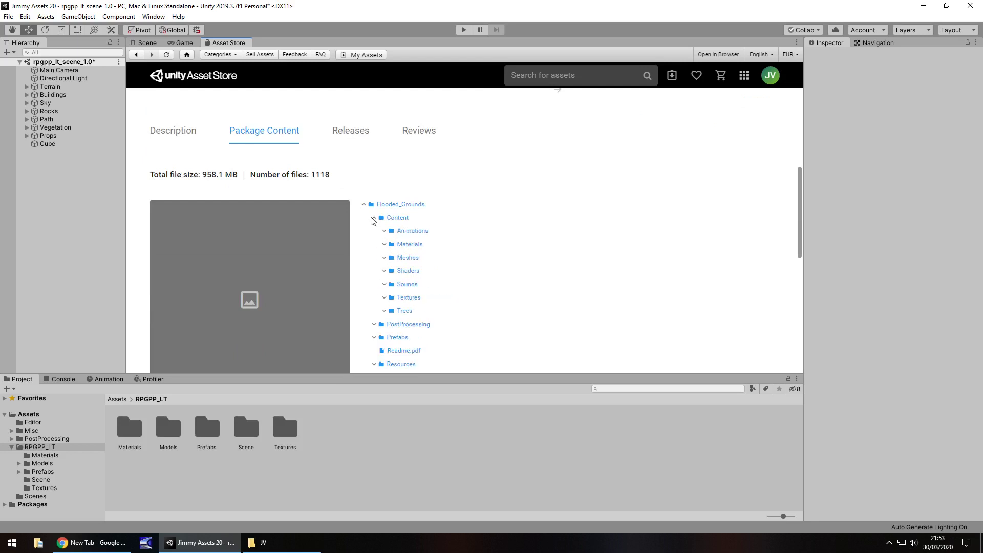
pyautogui.click(373, 218)
# Scroll back up and put focus in the Asset Store search box for a new search
pyautogui.scroll(7, 491, 284)
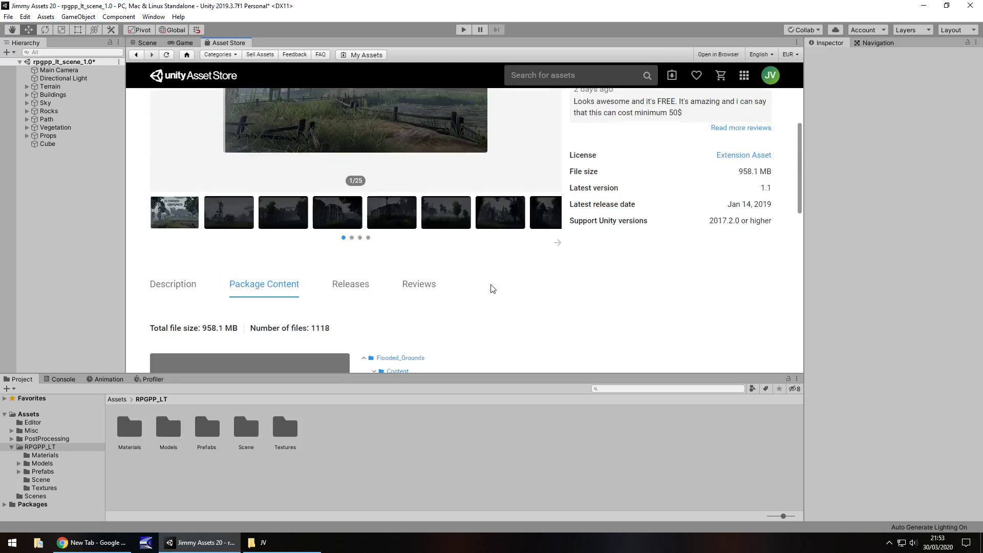
pyautogui.moveTo(503, 331)
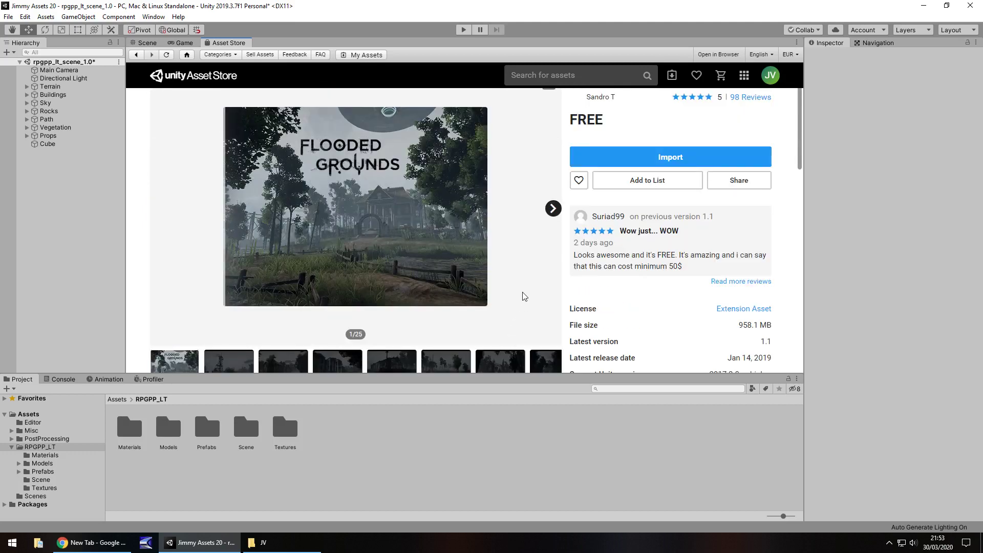
pyautogui.click(558, 75)
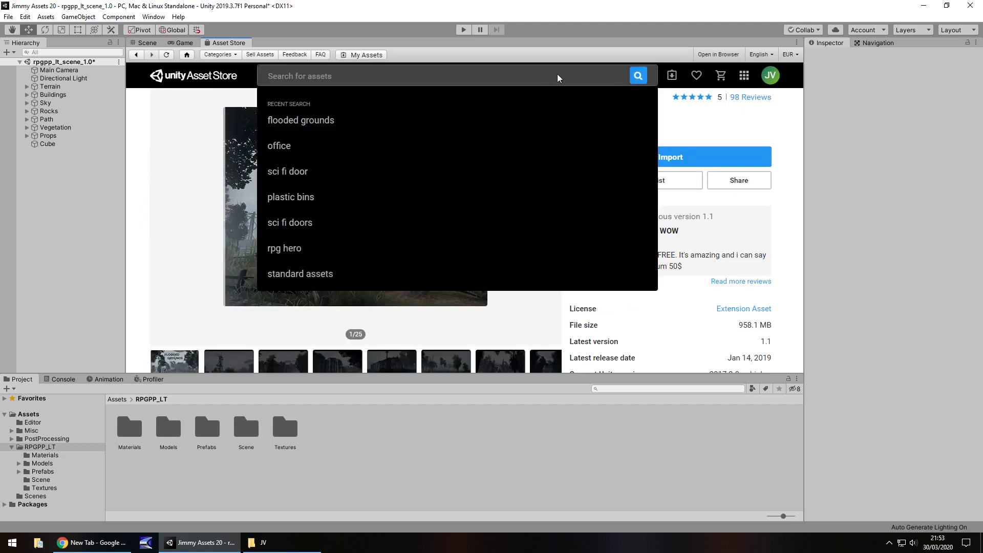
# Search the Asset Store for 'illustrated nature', glancing at the Scene view before returning to the results
pyautogui.write('illustra')
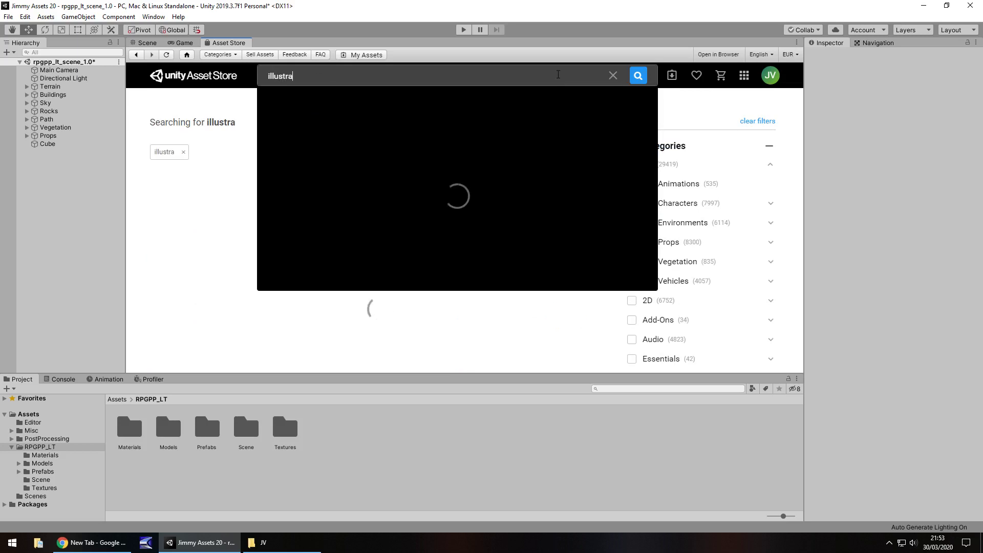
pyautogui.write('ted nature')
pyautogui.press('Return')
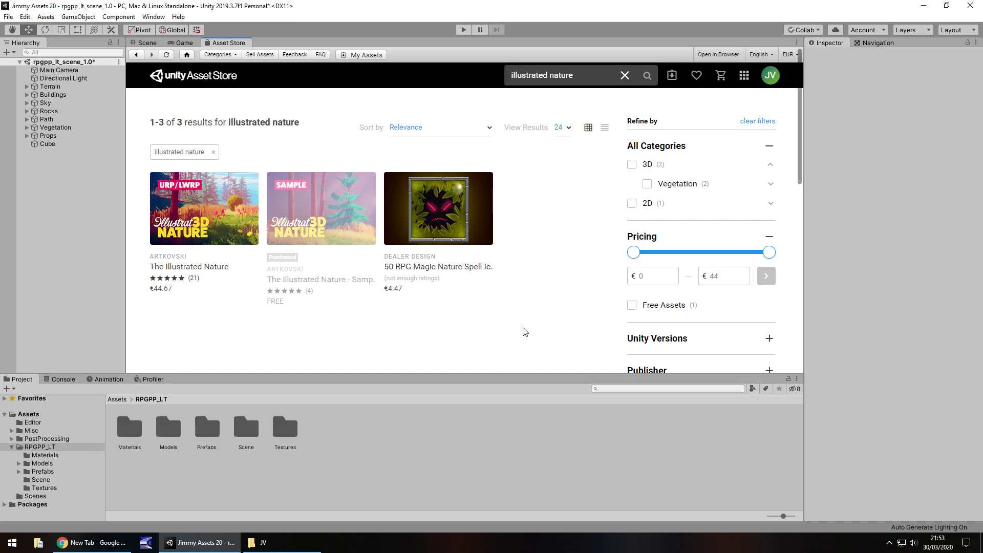
pyautogui.click(145, 43)
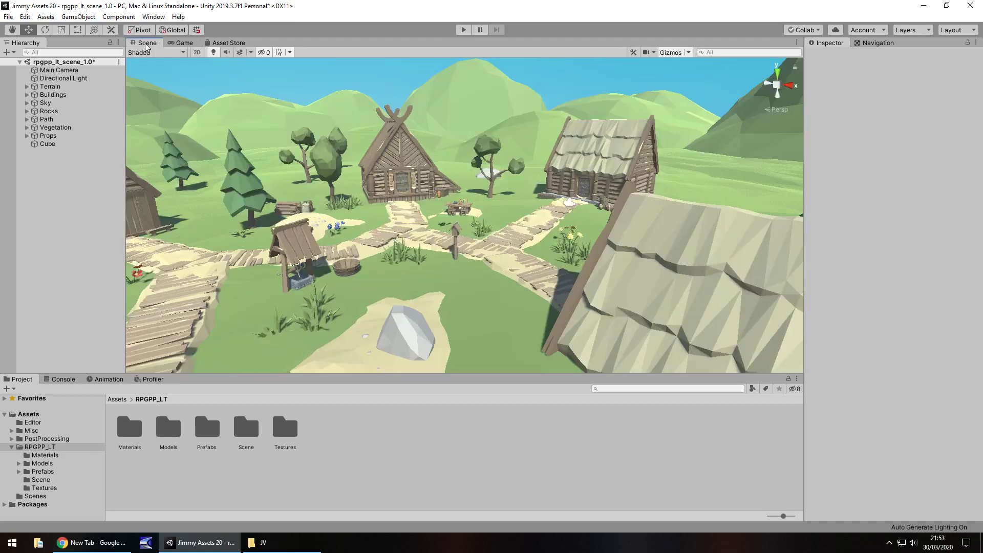
pyautogui.click(244, 45)
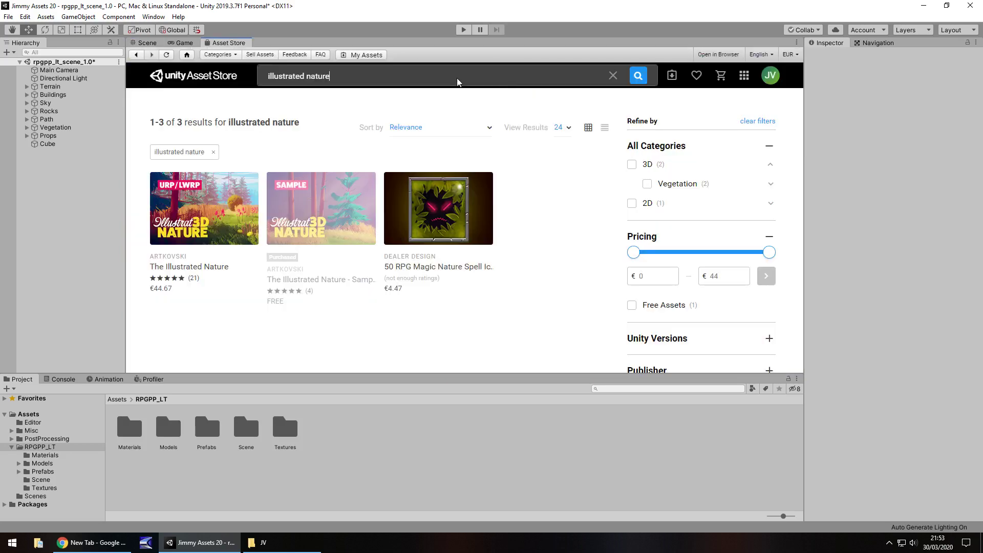
# Replace the search text with 'standard assets'
pyautogui.click(424, 68)
pyautogui.moveTo(398, 76); pyautogui.dragTo(251, 78)
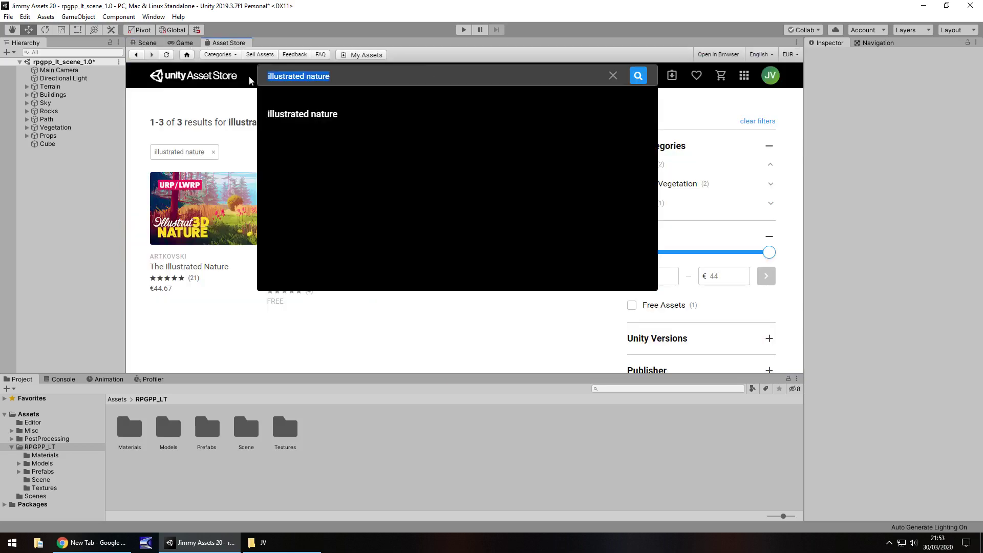
pyautogui.write('standard ')
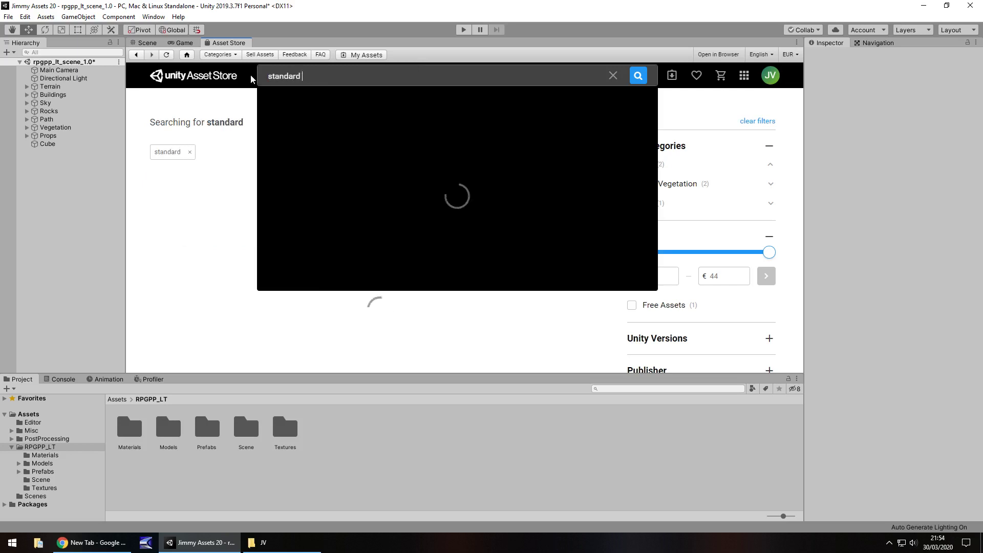
pyautogui.write('assets')
# Run the 'standard assets' search, browse the 11 results, then return to the village Scene view
pyautogui.press('Return')
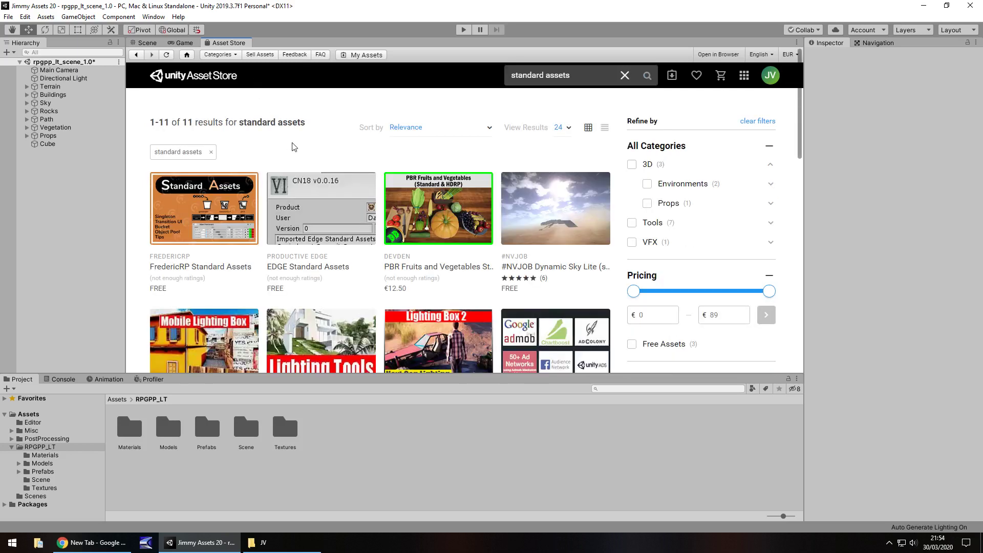
pyautogui.scroll(-4, 441, 184)
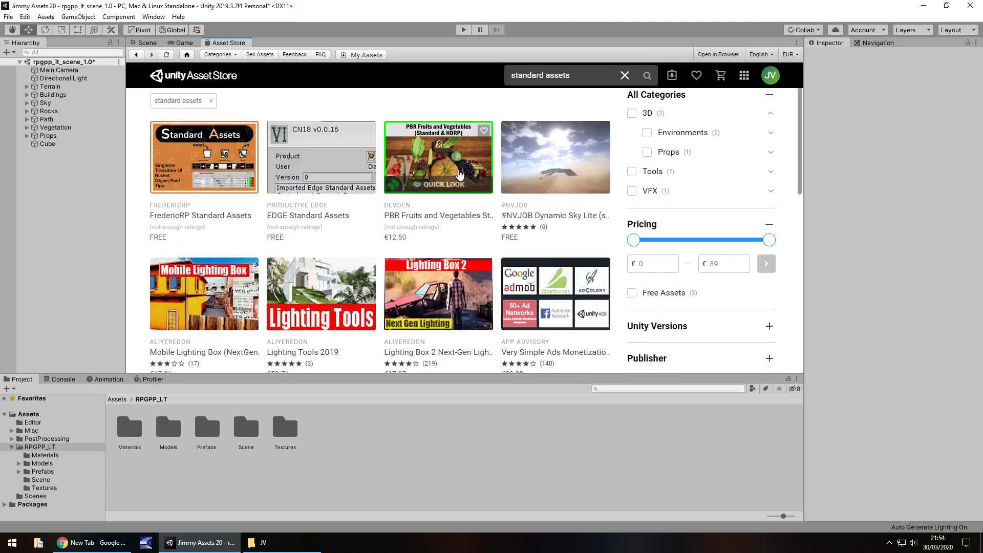
pyautogui.scroll(4, 423, 204)
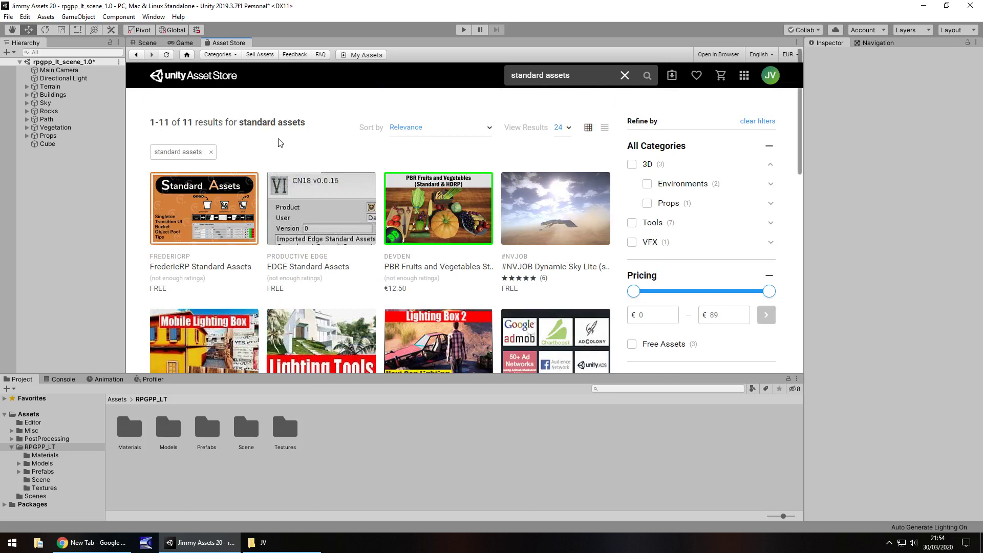
pyautogui.click(147, 43)
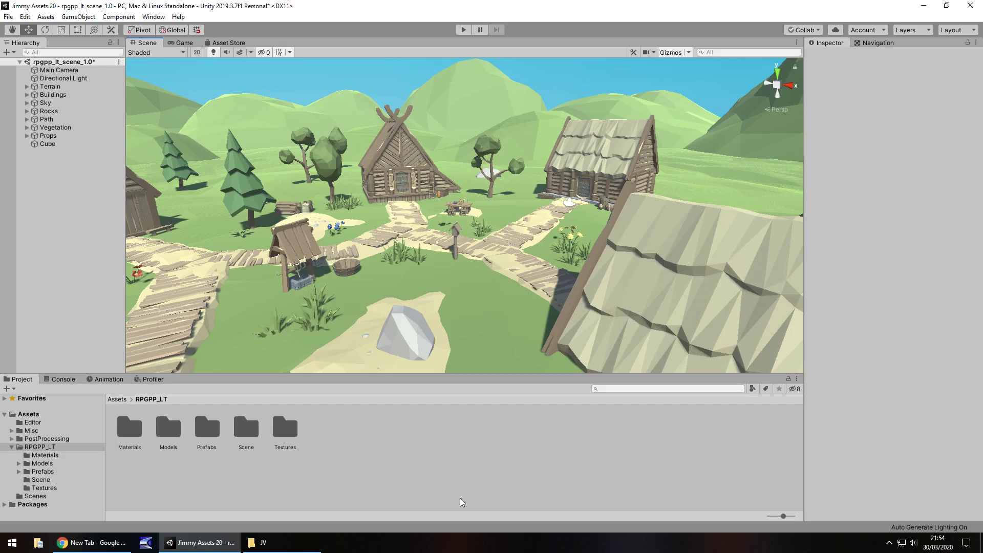
# Focus the Project panel, then switch to the blank new tab in Google Chrome
pyautogui.click(408, 453)
pyautogui.click(92, 542)
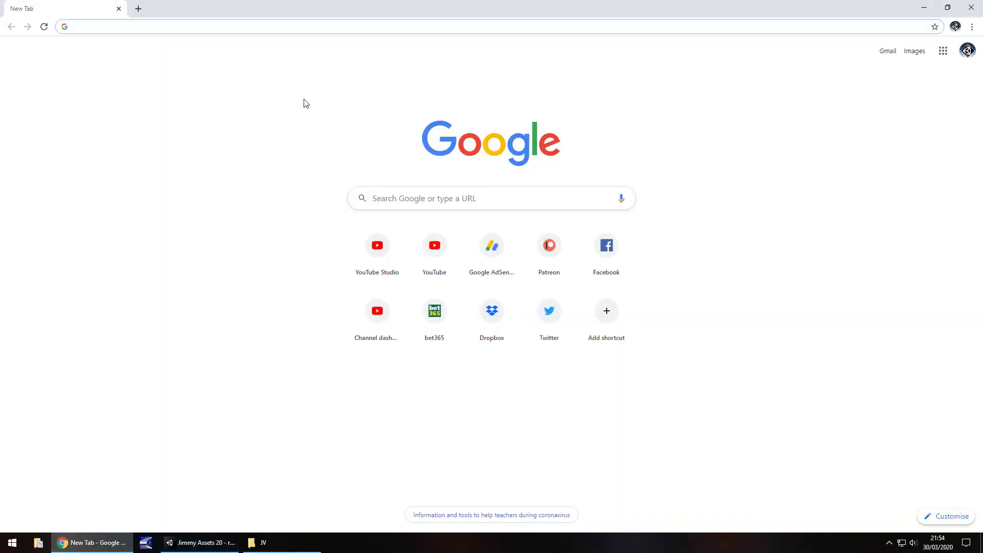
# Search Google for 'unity archive' and open the 'Download Archive - Unity' page
pyautogui.write('unity archive')
pyautogui.press('Return')
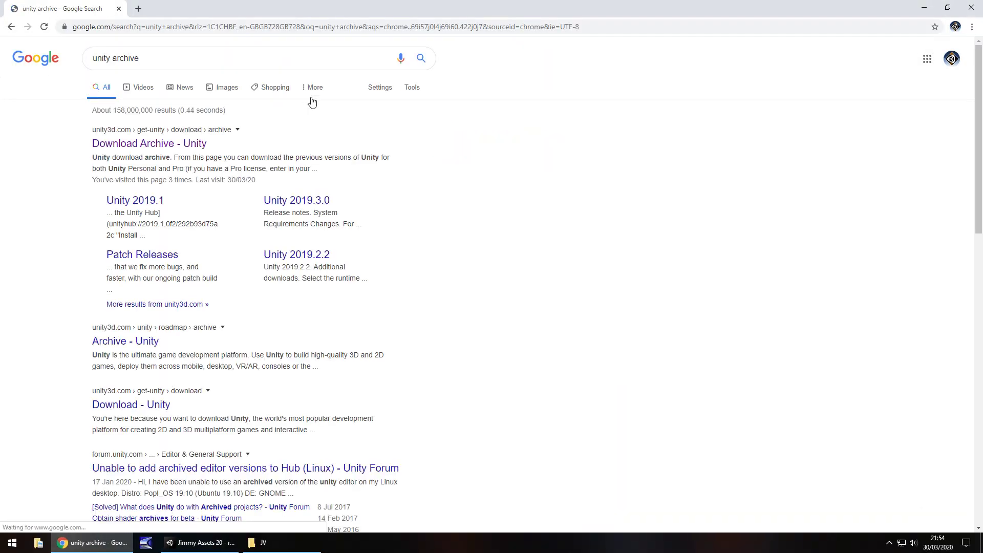
pyautogui.click(157, 147)
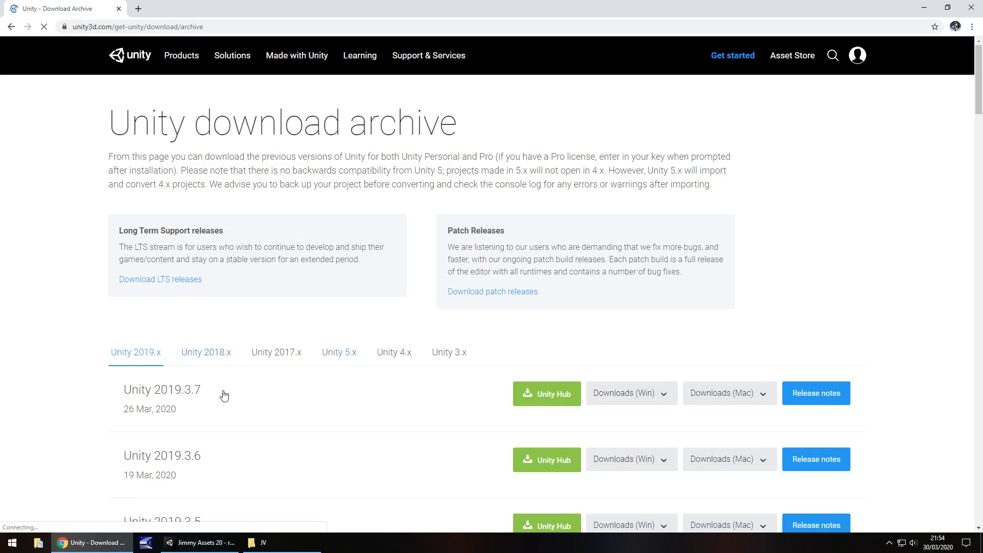
# List the Unity 2018.x releases and try the Windows Standard Assets download for 2018.1.4
pyautogui.click(219, 356)
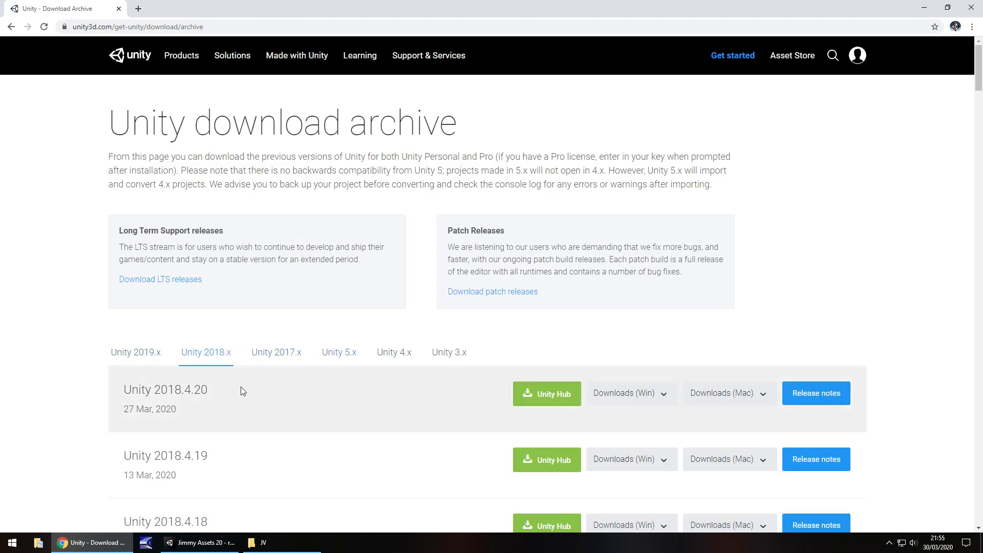
pyautogui.moveTo(978, 66); pyautogui.dragTo(980, 417)
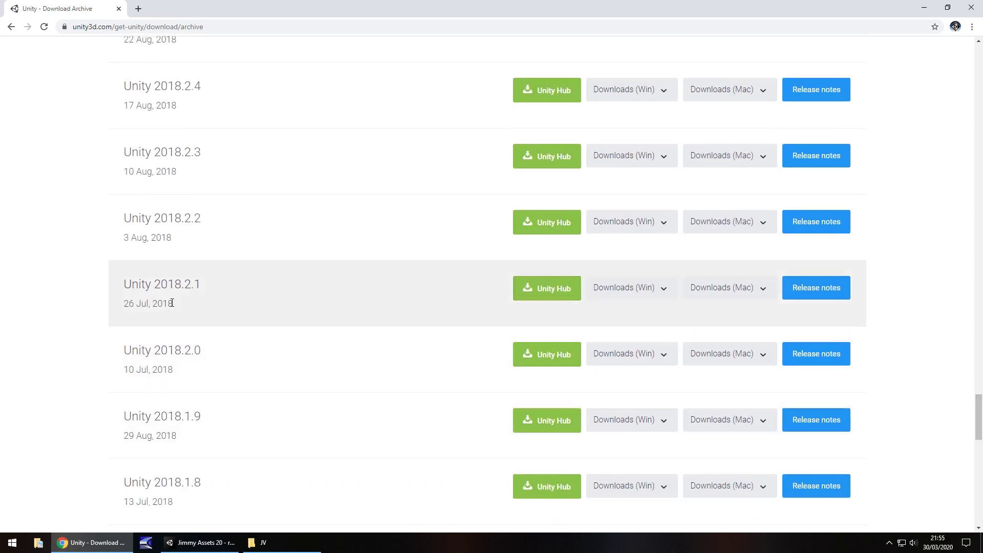
pyautogui.scroll(-9, 443, 279)
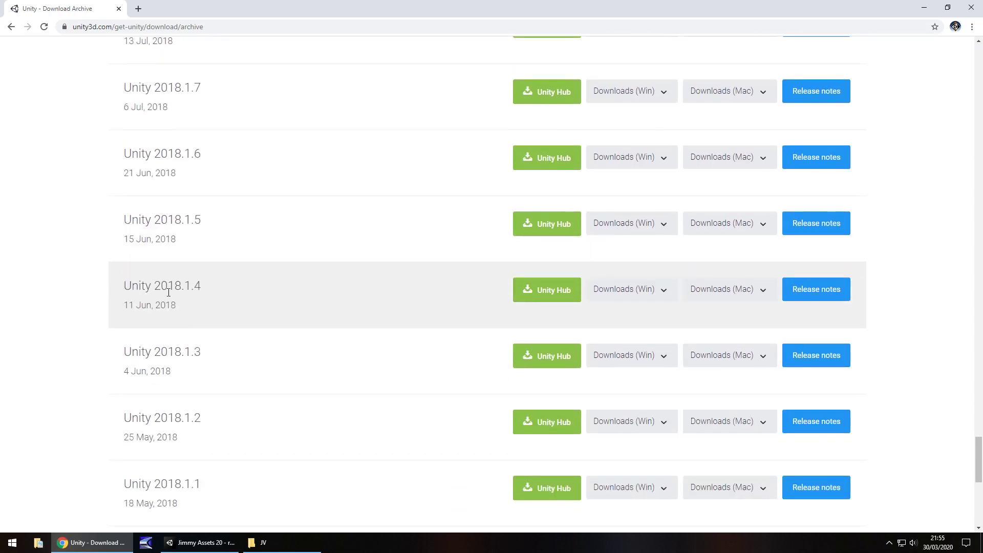
pyautogui.click(660, 292)
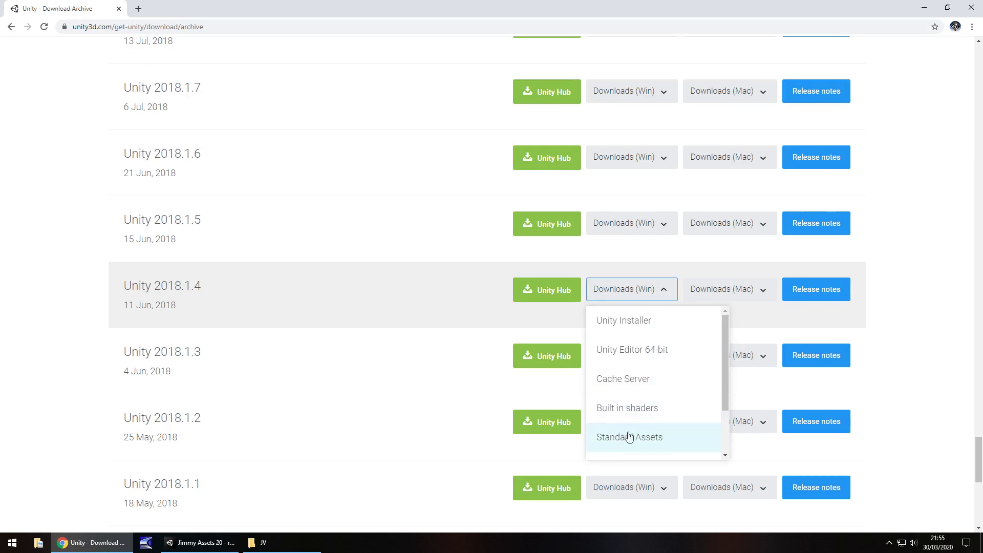
pyautogui.click(971, 427)
pyautogui.moveTo(977, 458); pyautogui.dragTo(977, 56)
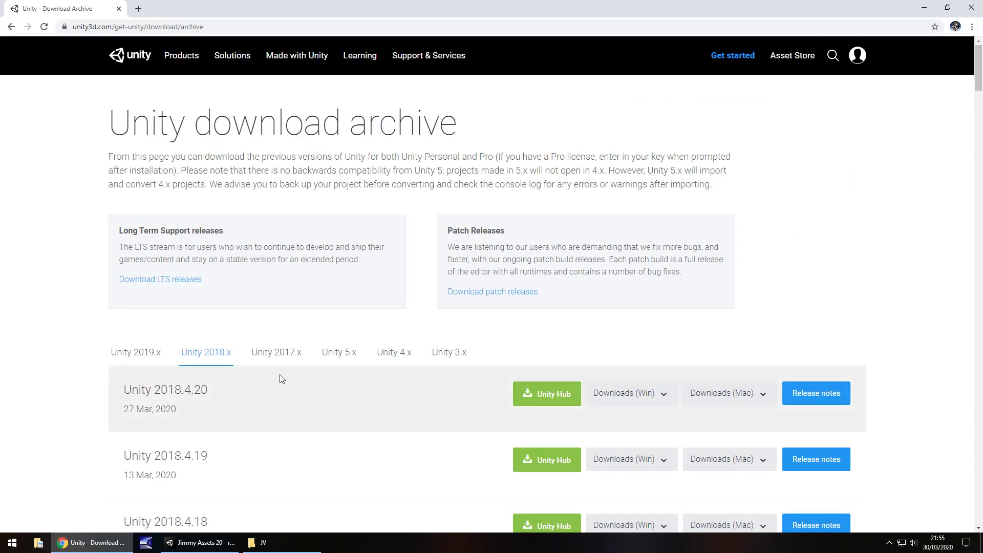
# Switch to Unity 2017.x releases and download the Windows Standard Assets installer for 2017.4.38
pyautogui.click(276, 353)
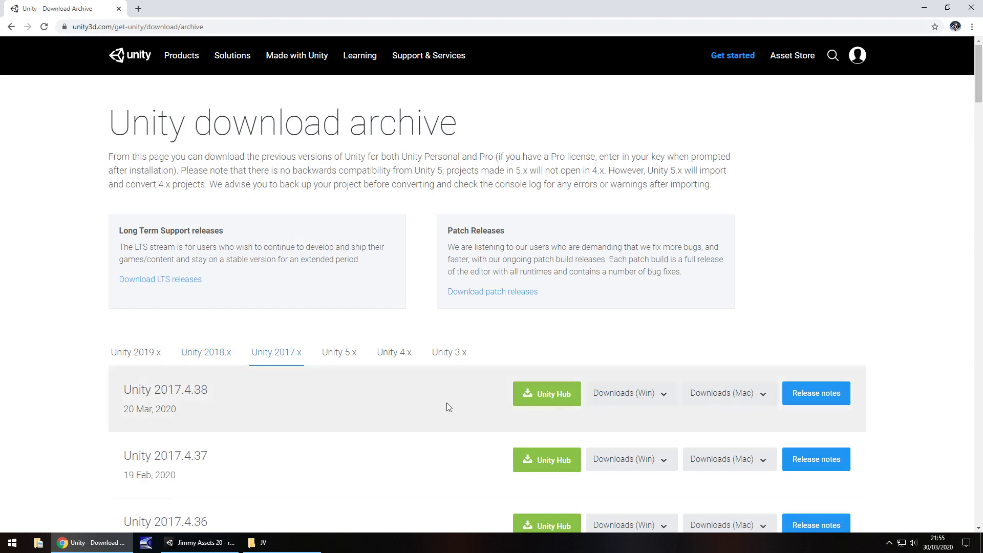
pyautogui.scroll(-7, 307, 430)
pyautogui.scroll(7, 309, 427)
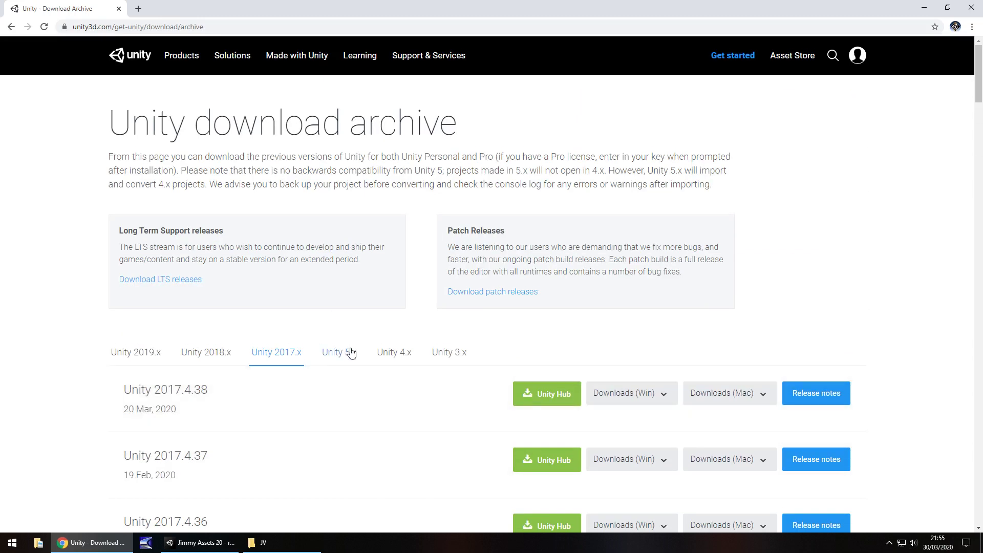
pyautogui.click(646, 394)
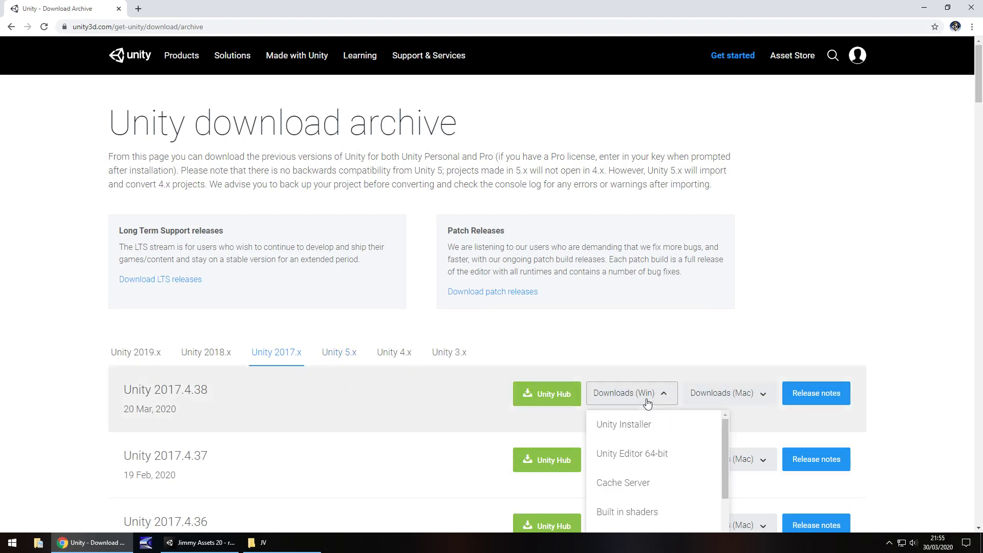
pyautogui.scroll(-1, 647, 402)
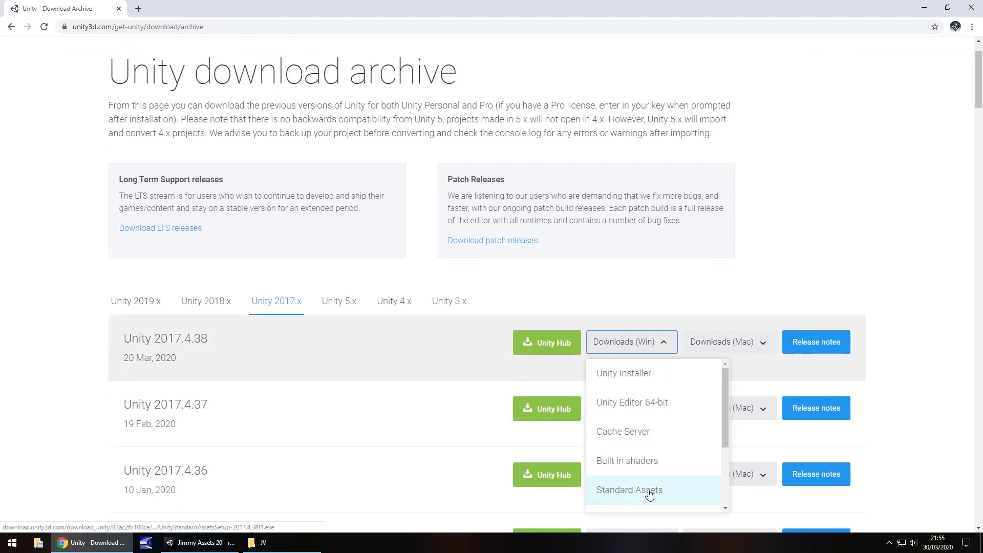
pyautogui.click(650, 495)
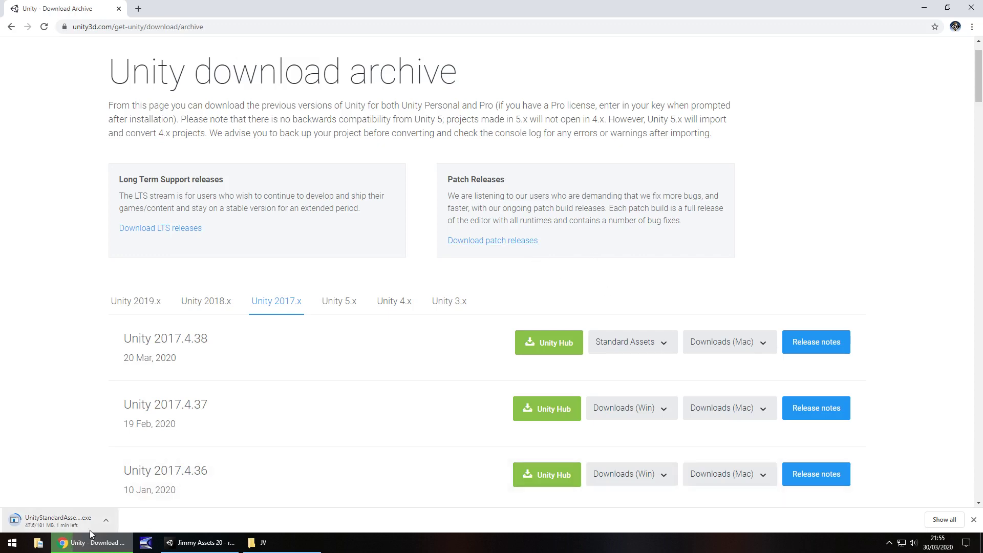
# Bring the Unity low-poly village project to the front from the taskbar
pyautogui.click(200, 542)
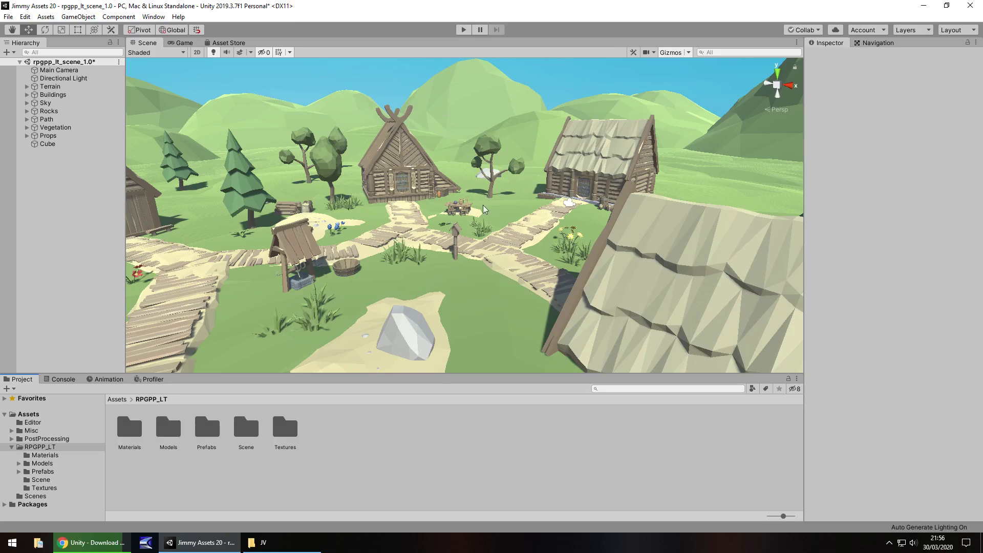
# Return to the download archive in Chrome and launch the downloaded Standard Assets installer
pyautogui.click(92, 542)
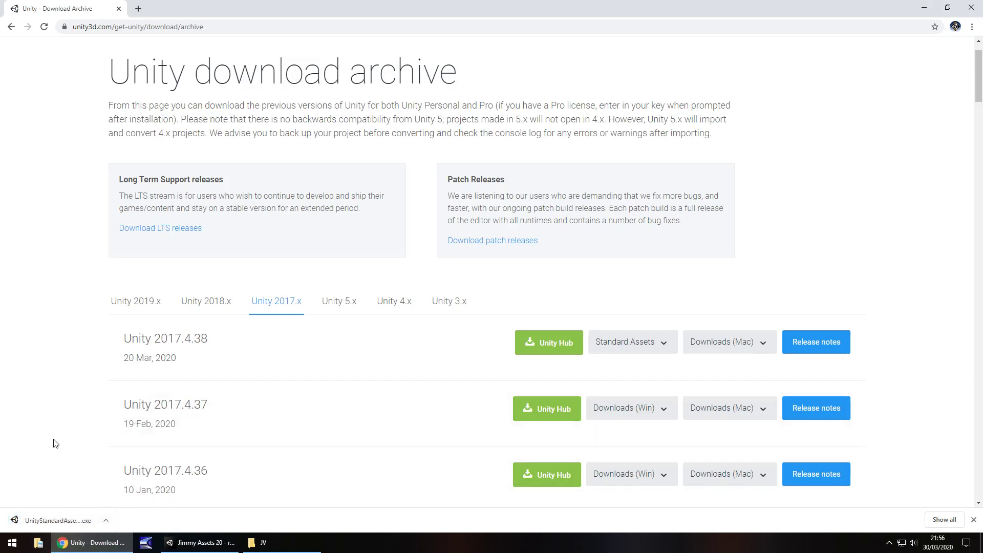
pyautogui.click(60, 515)
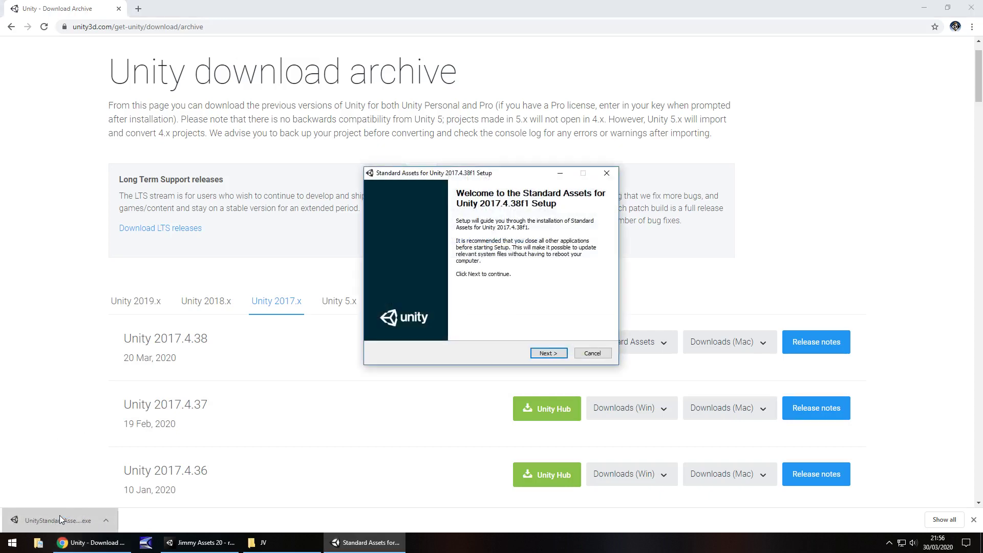
# Accept the licence, keep the Unity Standard Assets component, install into the 2019.3.7f1 Editor folder, and finish
pyautogui.click(549, 353)
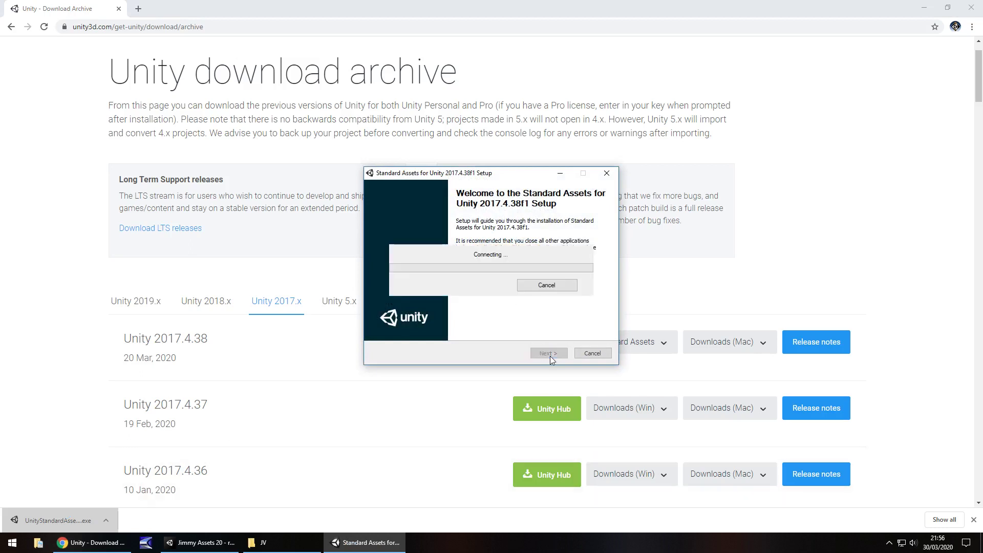
pyautogui.click(439, 323)
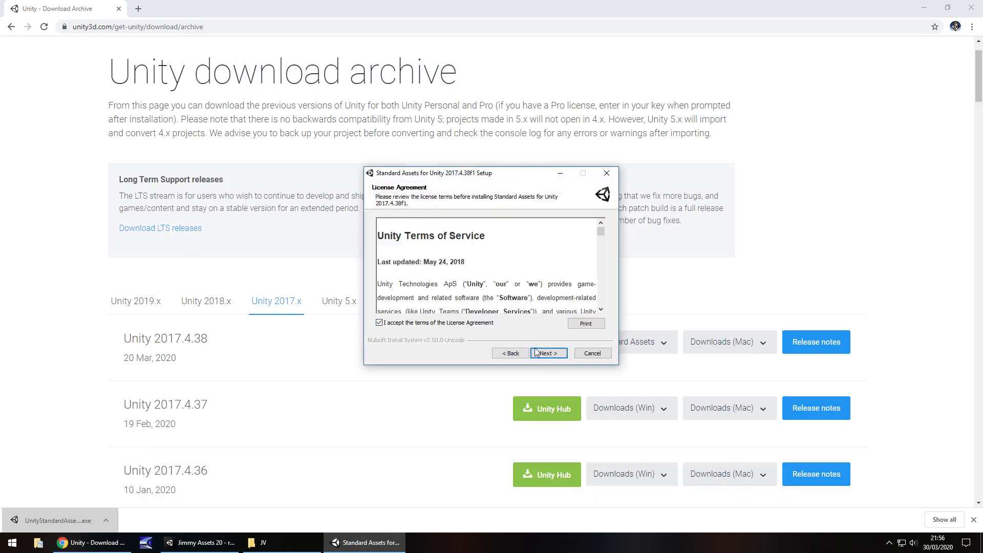
pyautogui.click(548, 354)
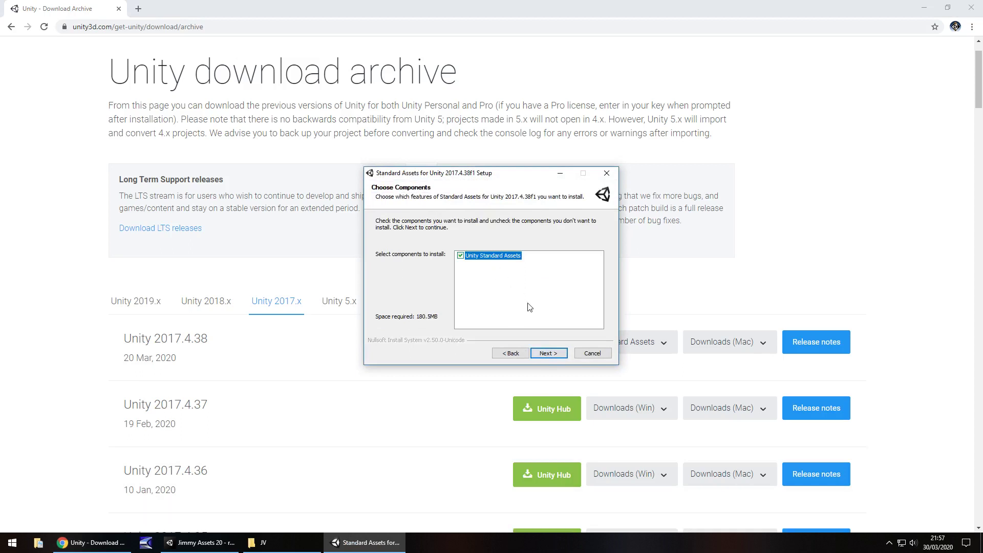
pyautogui.click(551, 352)
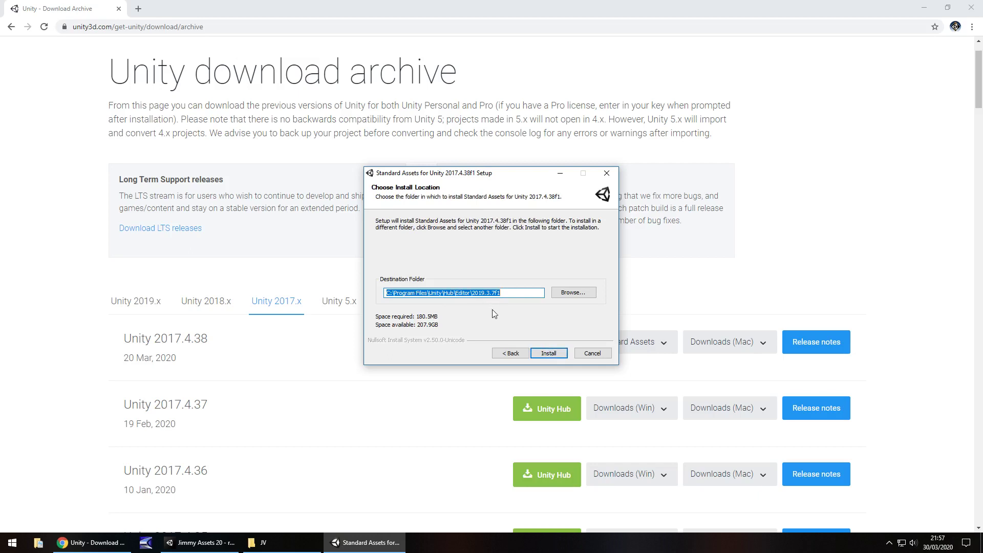
pyautogui.click(549, 352)
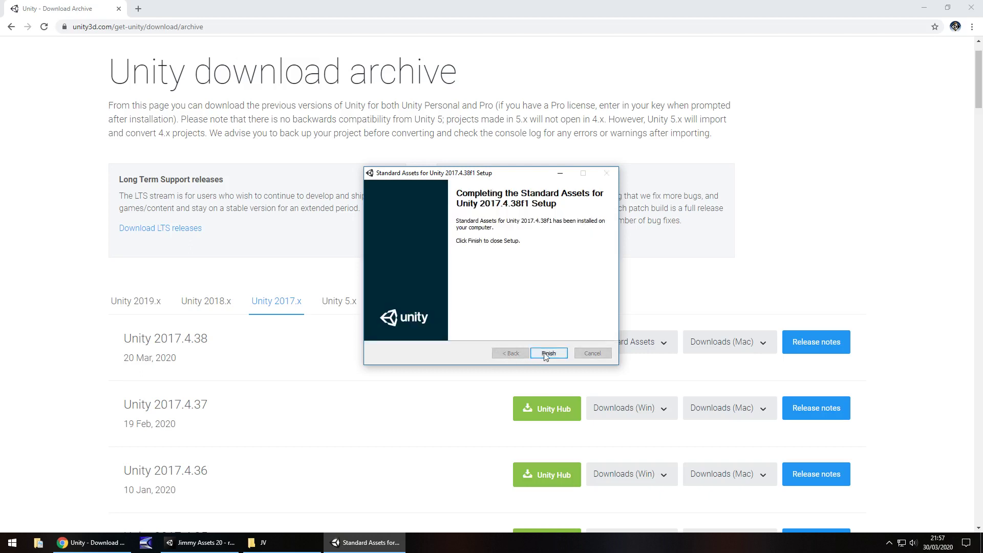
pyautogui.click(548, 353)
# Open the Standard Assets Characters package through Import Package > Custom Package
pyautogui.click(201, 542)
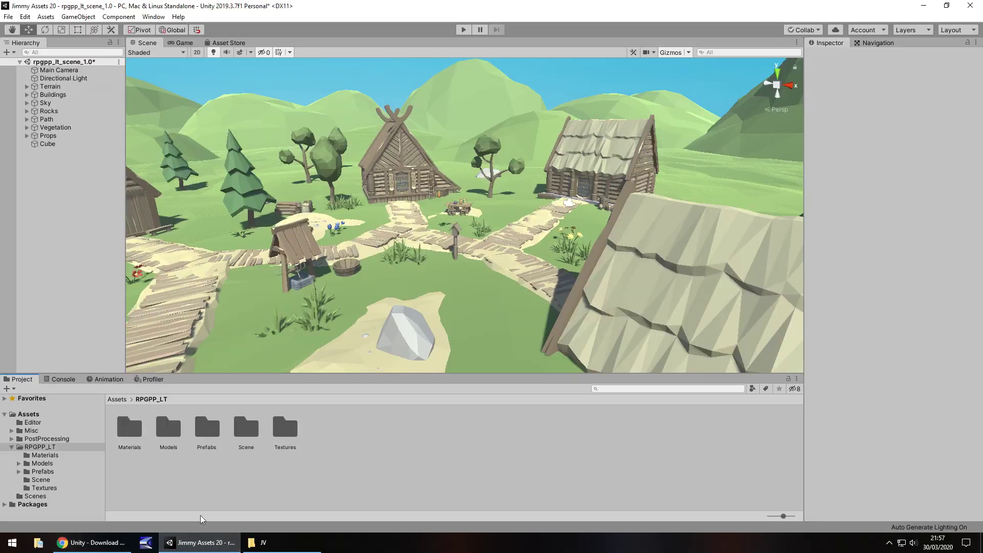
pyautogui.rightClick(337, 459)
pyautogui.moveTo(404, 308)
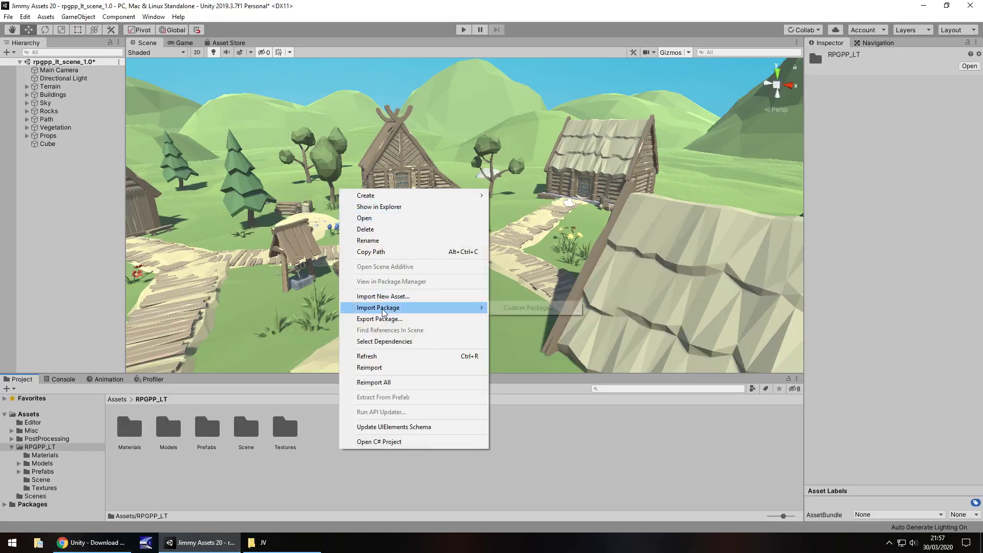
pyautogui.click(523, 308)
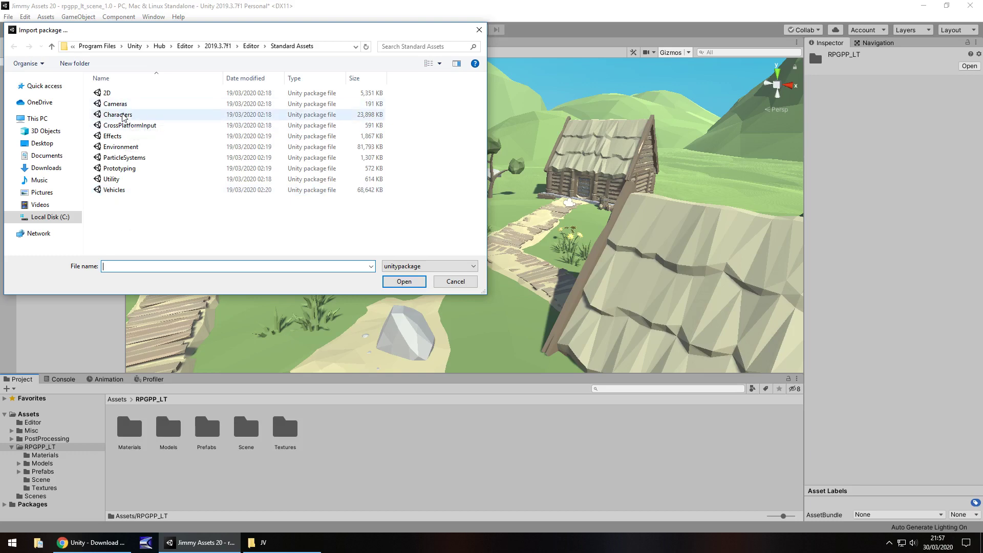
pyautogui.doubleClick(123, 115)
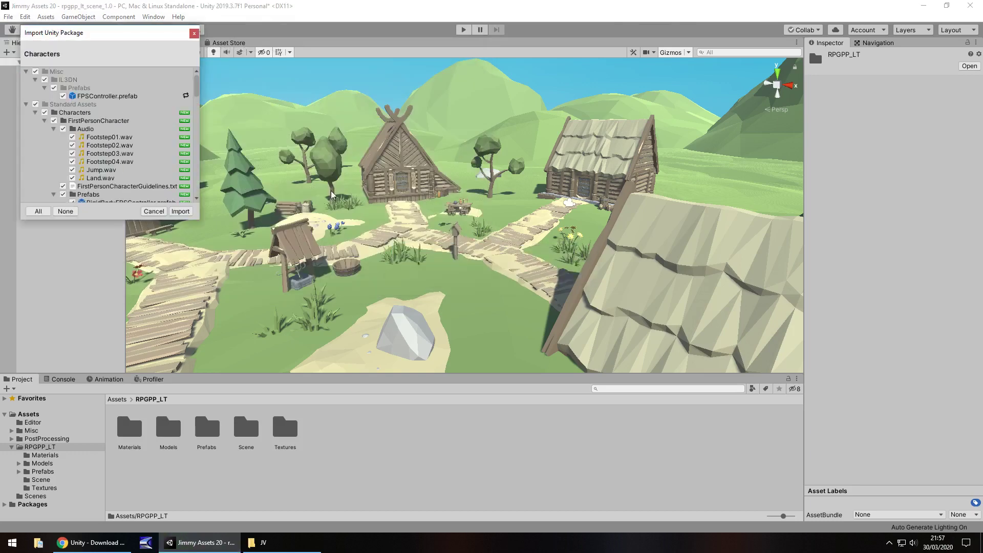
# Collapse the Characters, CrossPlatformInput, Editor and PhysicsMaterials folders in the import list, leaving Utility expanded
pyautogui.click(36, 112)
pyautogui.click(36, 121)
pyautogui.click(36, 129)
pyautogui.click(35, 137)
pyautogui.click(35, 146)
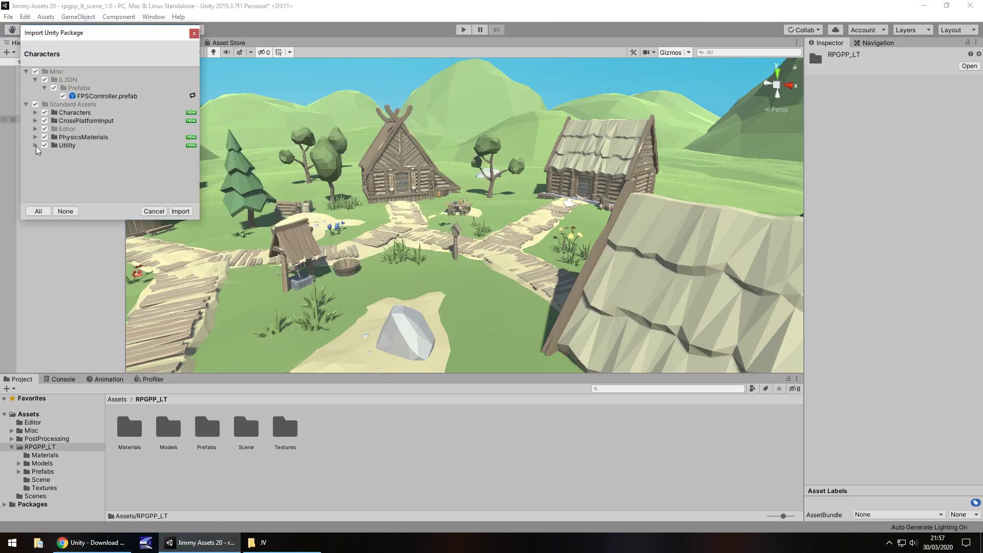
pyautogui.click(36, 146)
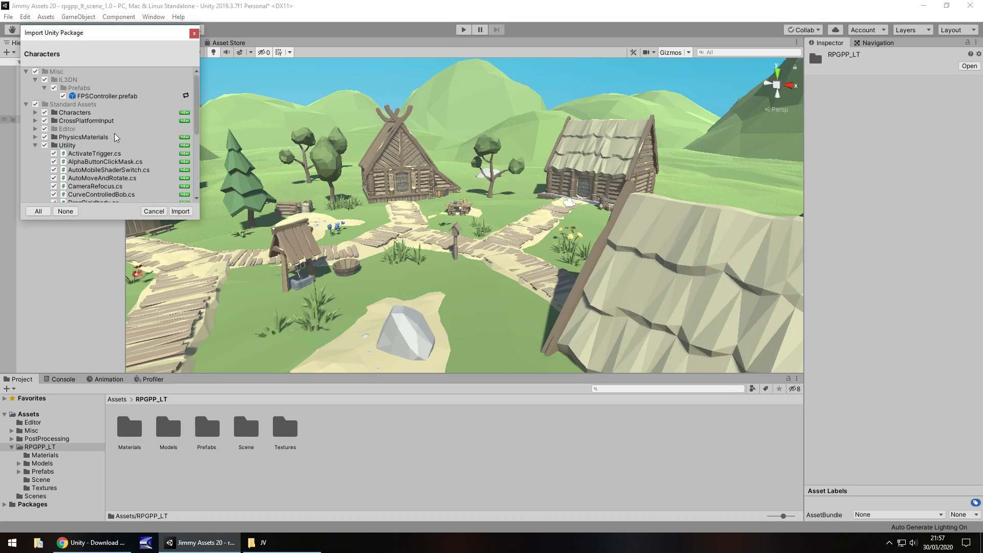
# Uncheck ForcedReset.cs under Utility and import the rest of the Characters package
pyautogui.scroll(-1, 125, 138)
pyautogui.scroll(-1, 166, 144)
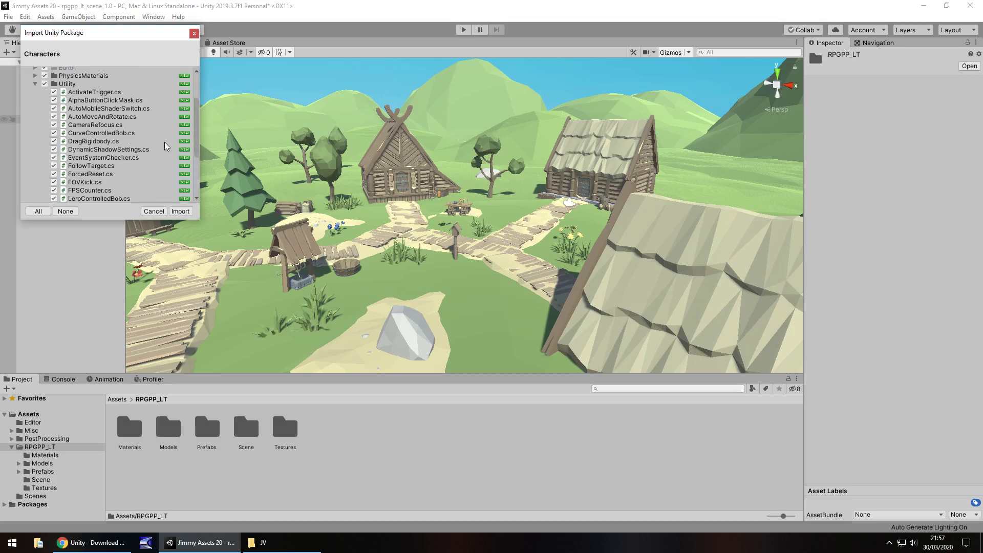
pyautogui.scroll(-1, 165, 145)
pyautogui.scroll(-1, 135, 159)
pyautogui.scroll(3, 138, 159)
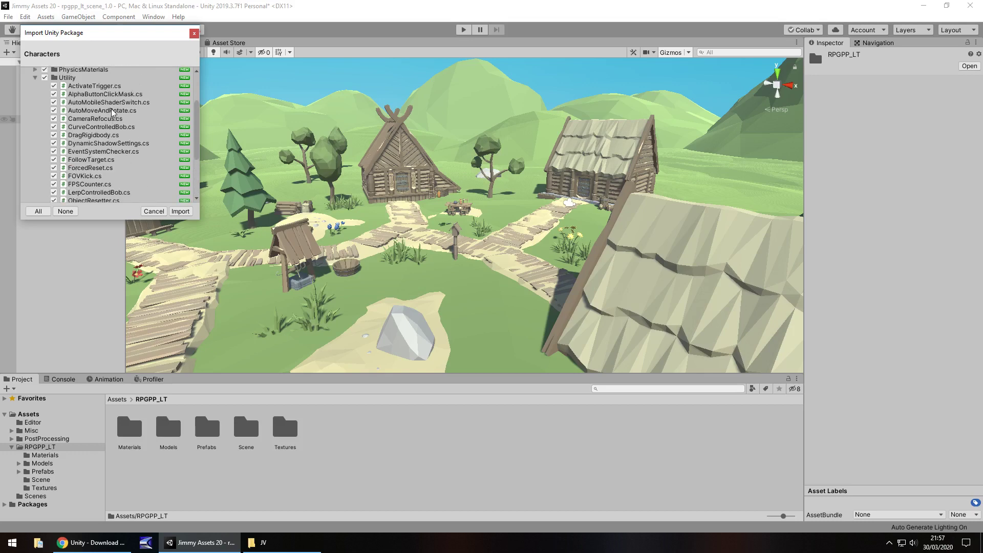
pyautogui.click(54, 169)
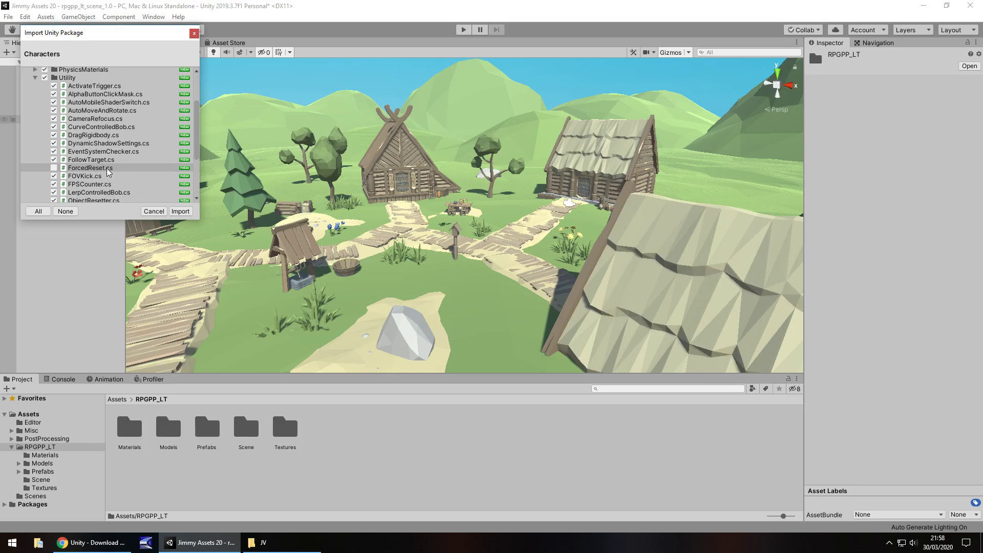
pyautogui.click(181, 211)
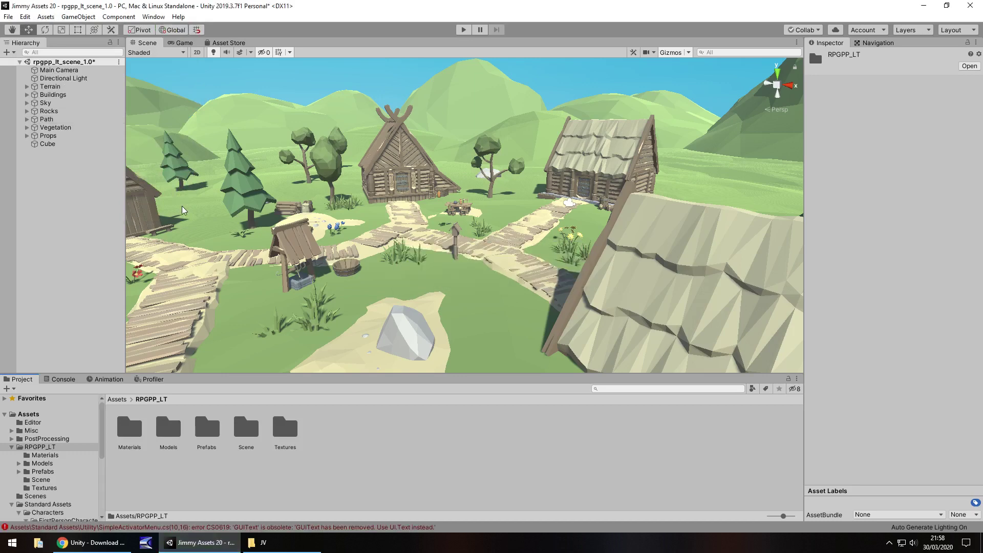
# Clear the GUIText CS0619 compile error by deleting the SimpleActivatorMenu.cs script
pyautogui.click(11, 446)
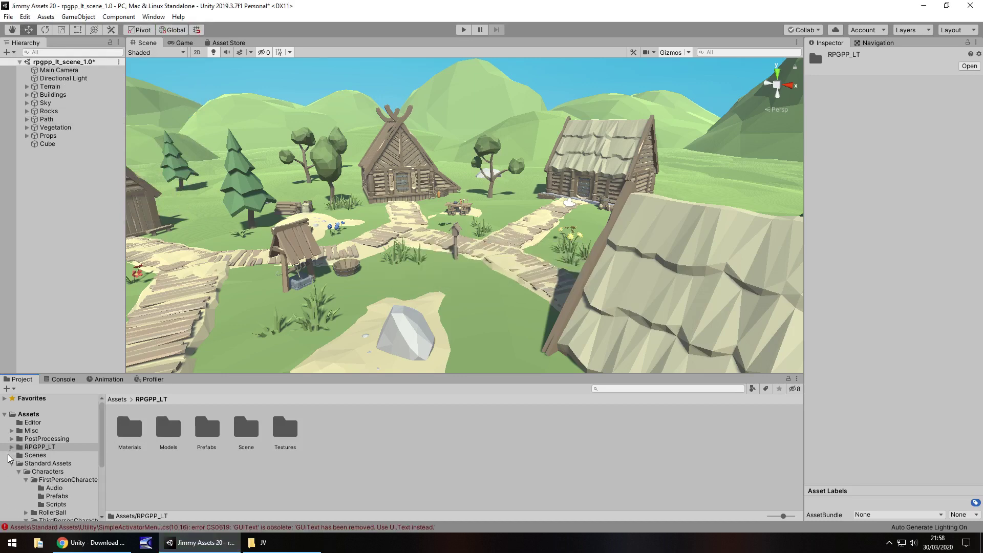
pyautogui.click(62, 381)
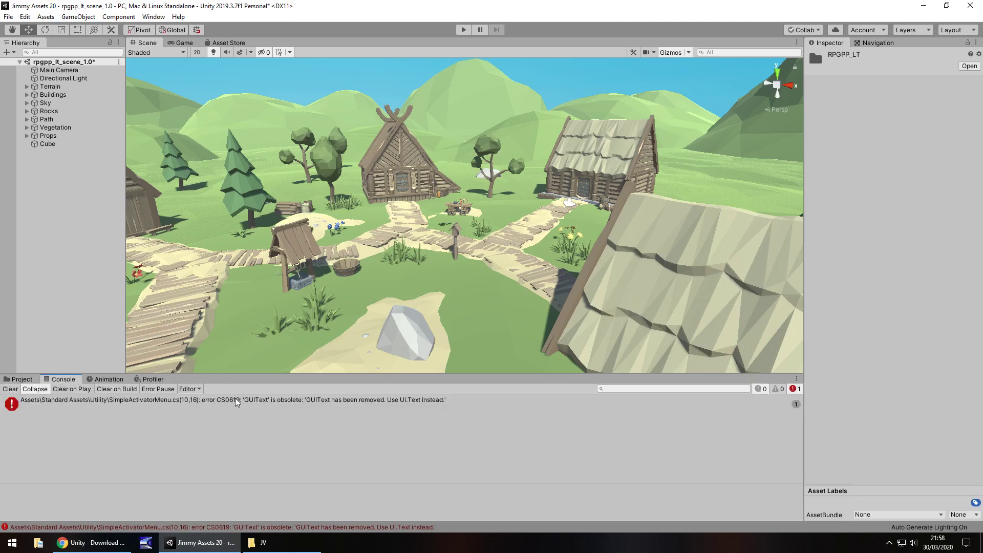
pyautogui.click(22, 379)
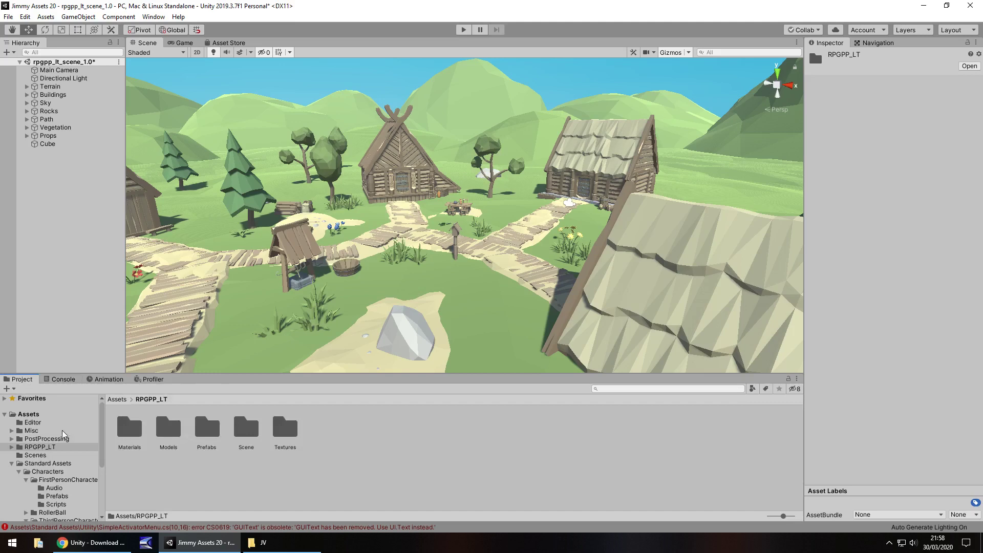
pyautogui.click(65, 380)
pyautogui.click(94, 402)
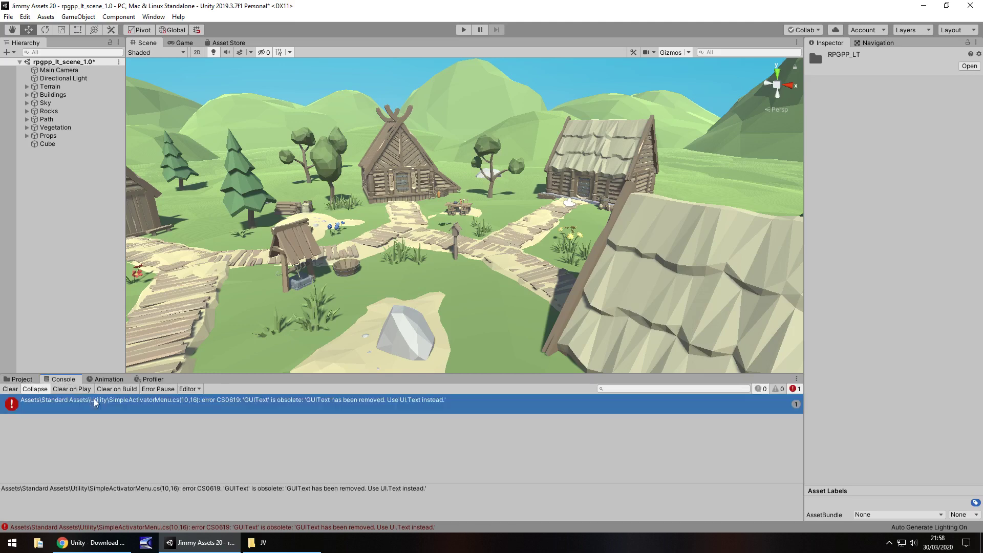
pyautogui.click(23, 381)
pyautogui.click(130, 479)
pyautogui.press('Delete')
pyautogui.press('Return')
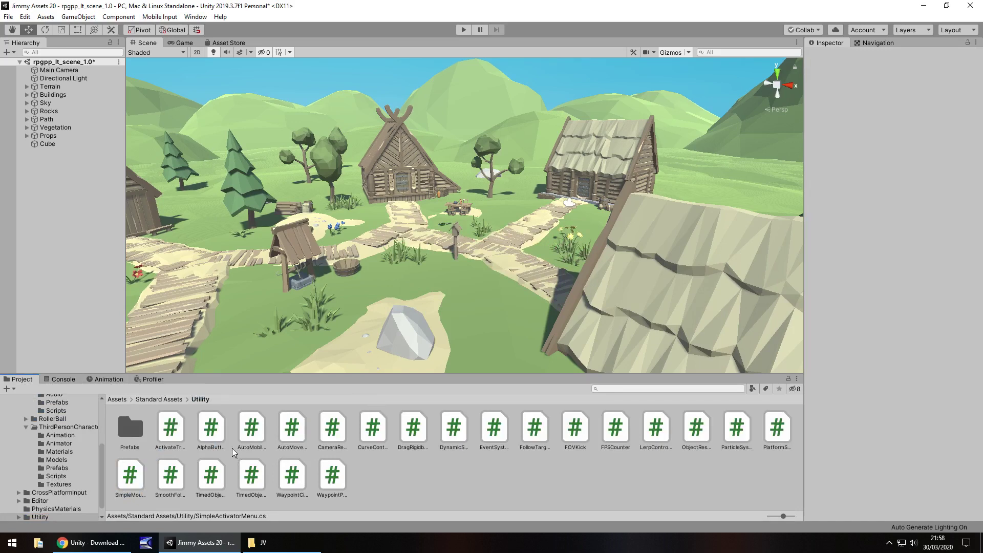
# Collapse the ThirdPersonCharacter, FirstPersonCharacter and Characters folders in the Project panel
pyautogui.click(26, 427)
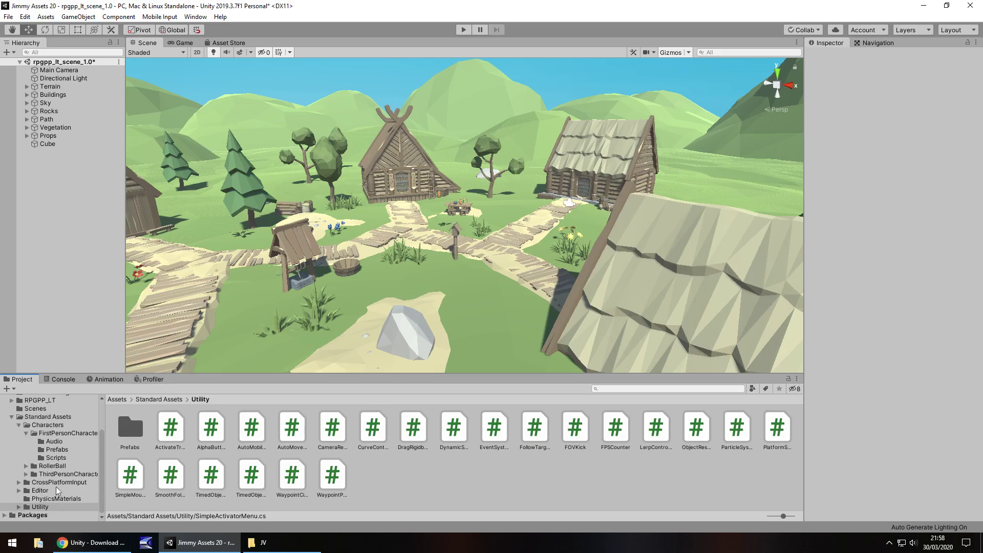
pyautogui.click(26, 433)
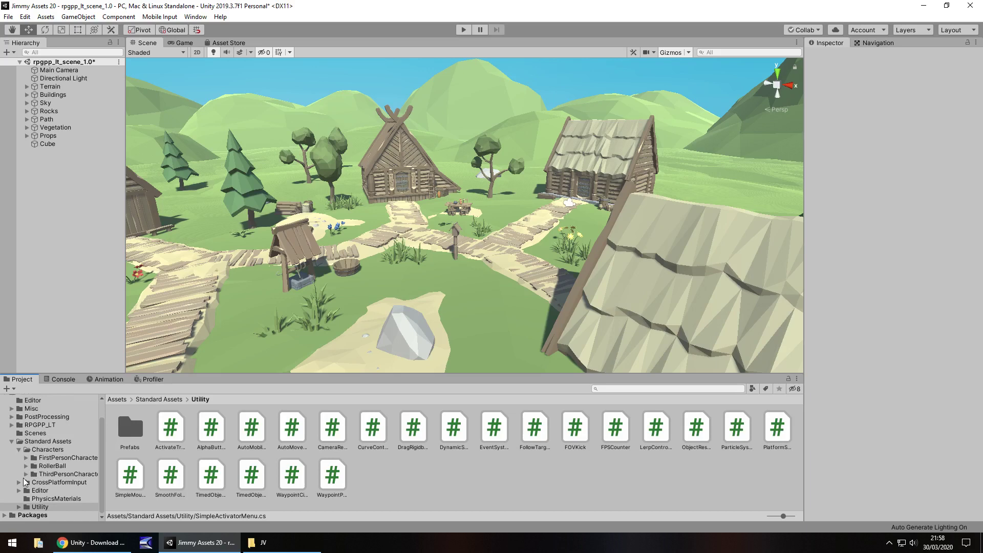
pyautogui.click(19, 449)
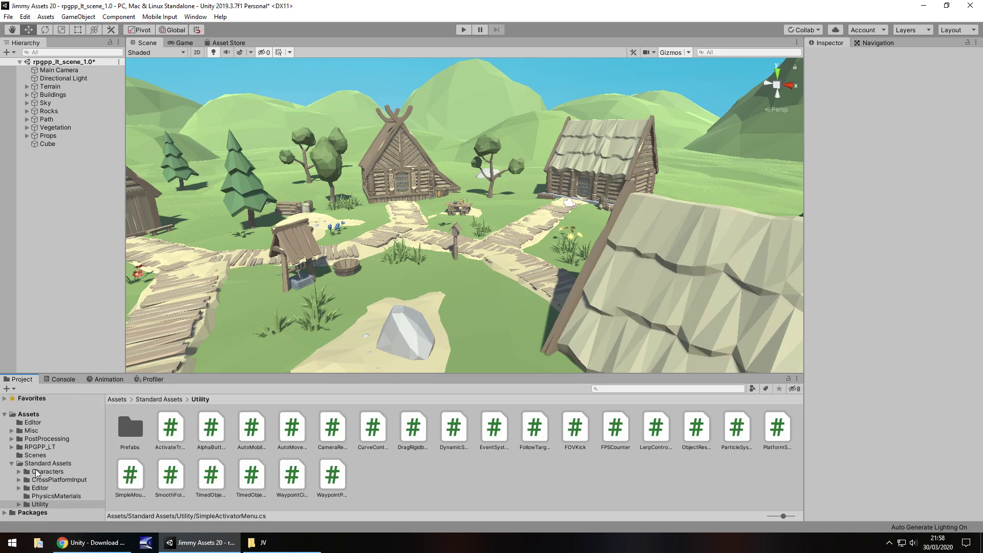
# Import the Standard Assets Vehicles package, including its CrossPlatformInput and Vehicles contents, via Custom Package
pyautogui.click(47, 464)
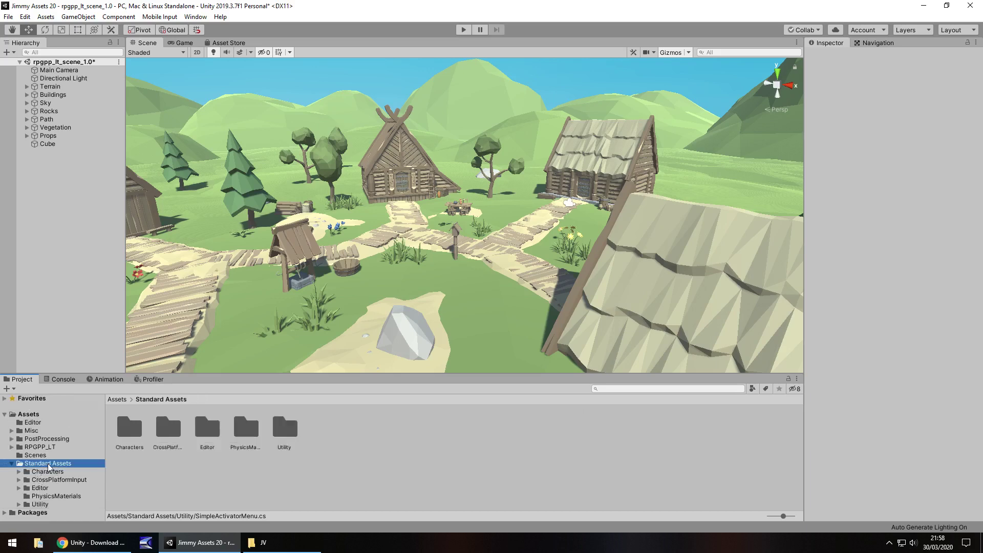
pyautogui.rightClick(334, 445)
pyautogui.moveTo(386, 303)
pyautogui.click(502, 303)
pyautogui.doubleClick(130, 191)
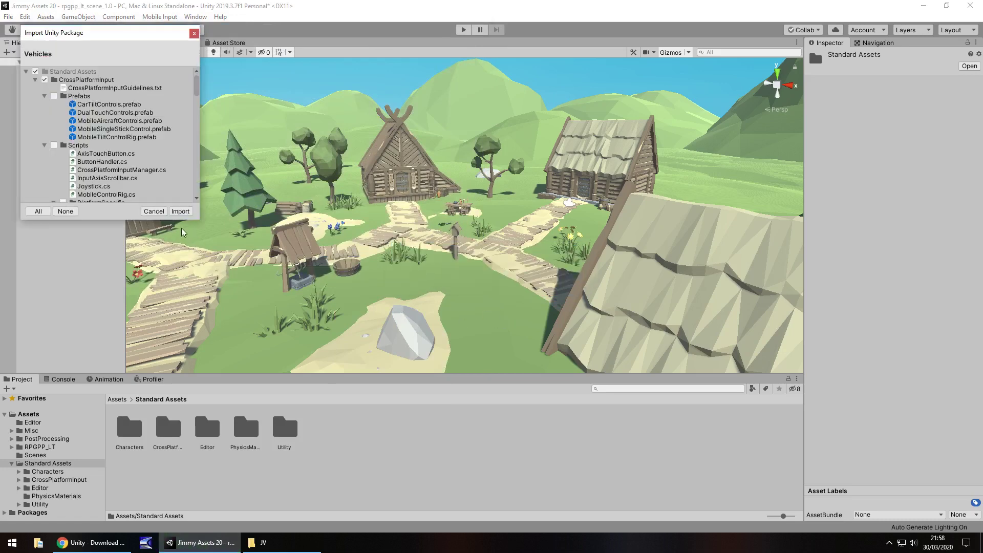
pyautogui.click(35, 79)
pyautogui.click(35, 112)
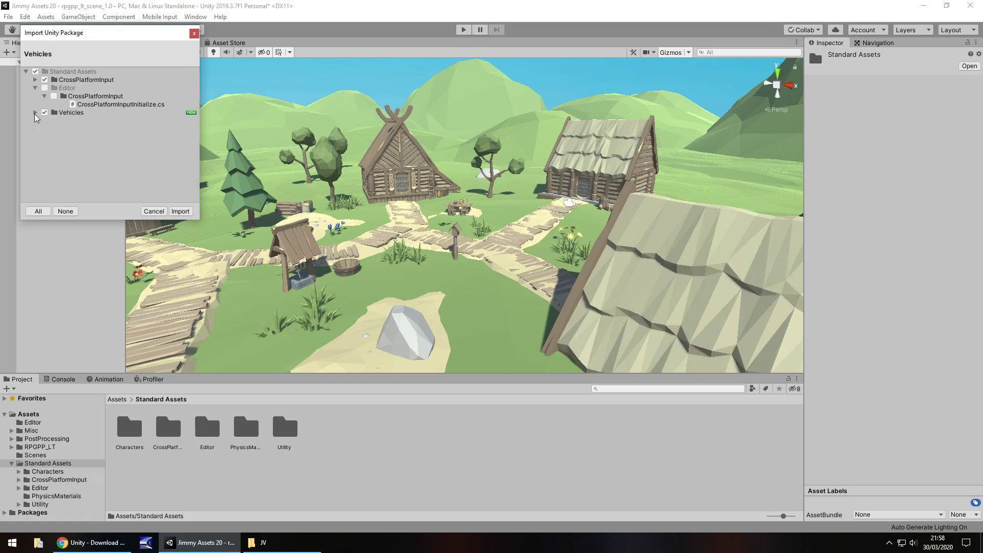
pyautogui.click(180, 211)
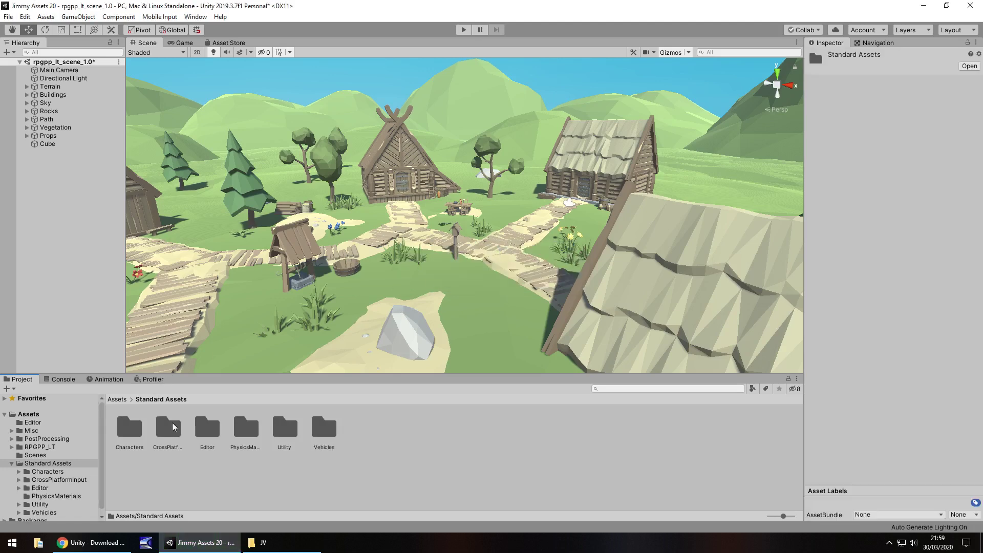
# Drop the Car prefab from Vehicles > Car > Prefabs onto the village path, then delete it
pyautogui.doubleClick(324, 428)
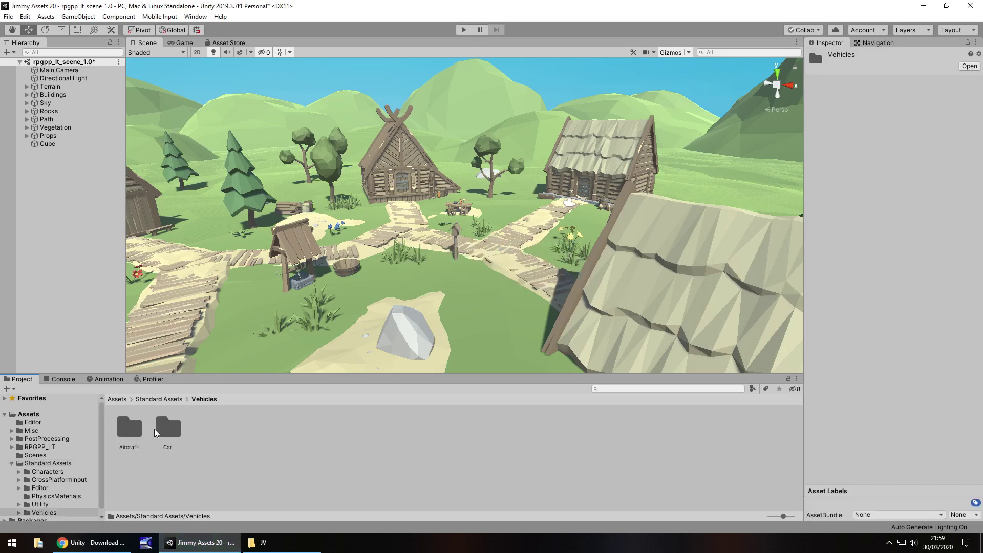
pyautogui.doubleClick(176, 432)
pyautogui.doubleClick(249, 429)
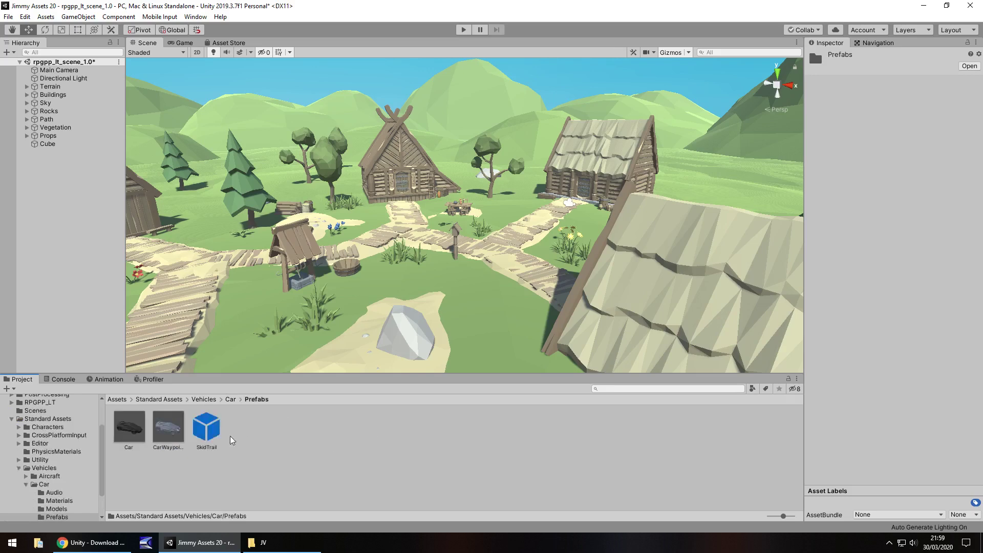
pyautogui.moveTo(133, 430); pyautogui.dragTo(401, 284)
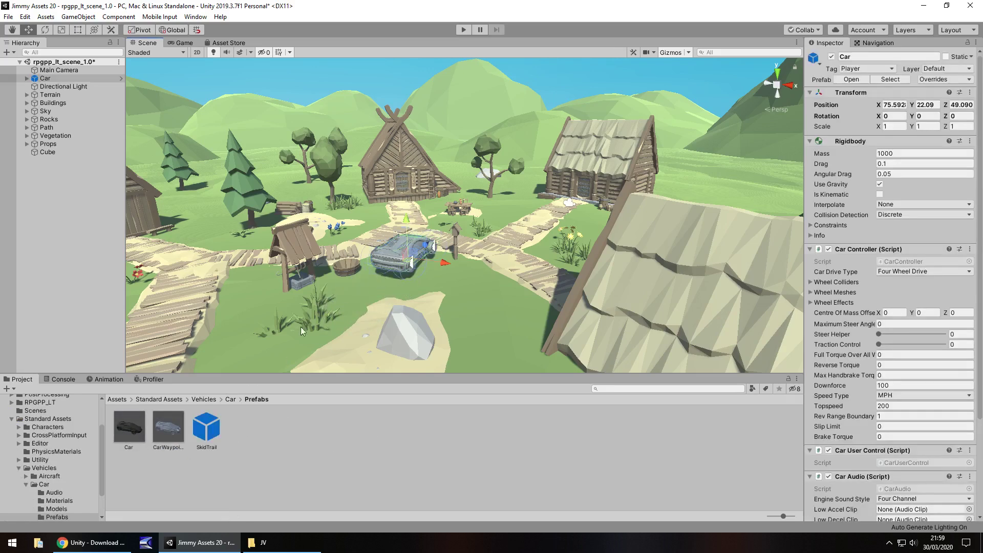
pyautogui.click(48, 77)
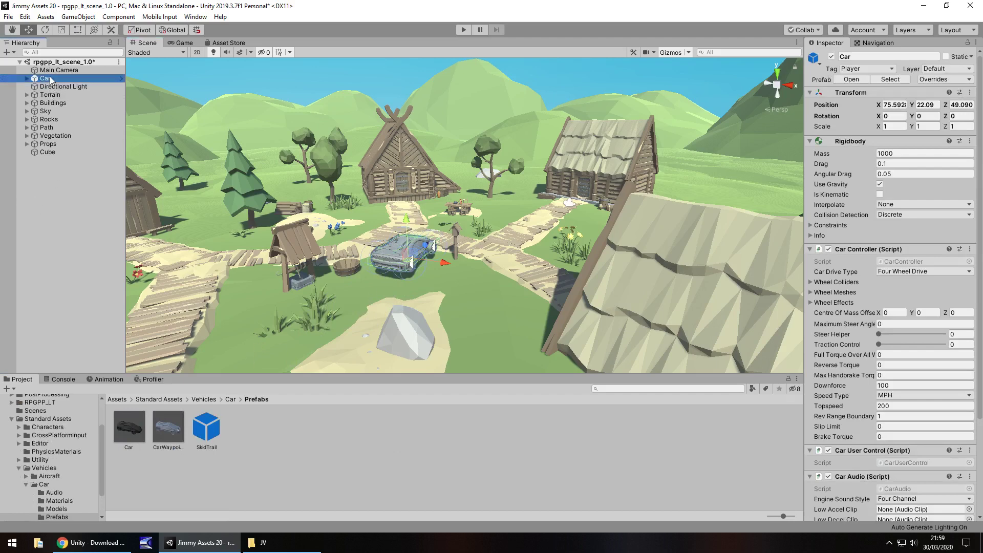
pyautogui.press('Delete')
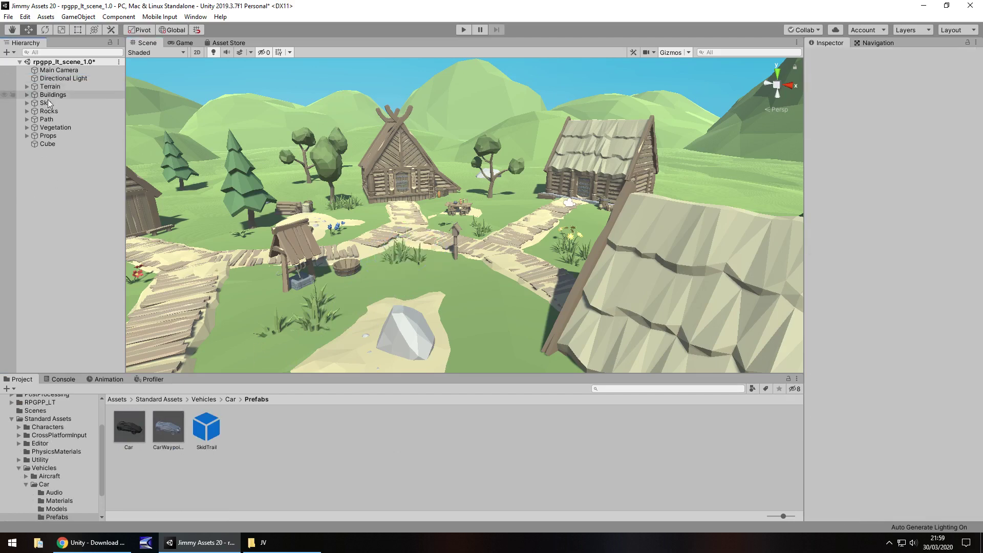
pyautogui.click(19, 468)
pyautogui.click(18, 466)
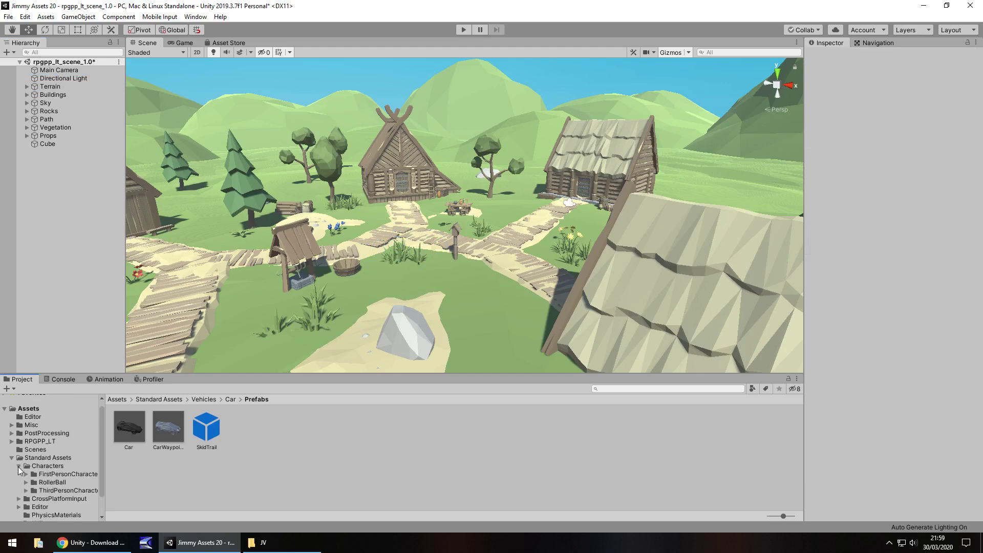
# Place a RigidBodyFPSController slightly above the village centre and briefly play-test it
pyautogui.click(67, 474)
pyautogui.doubleClick(165, 431)
pyautogui.moveTo(134, 429); pyautogui.dragTo(415, 240)
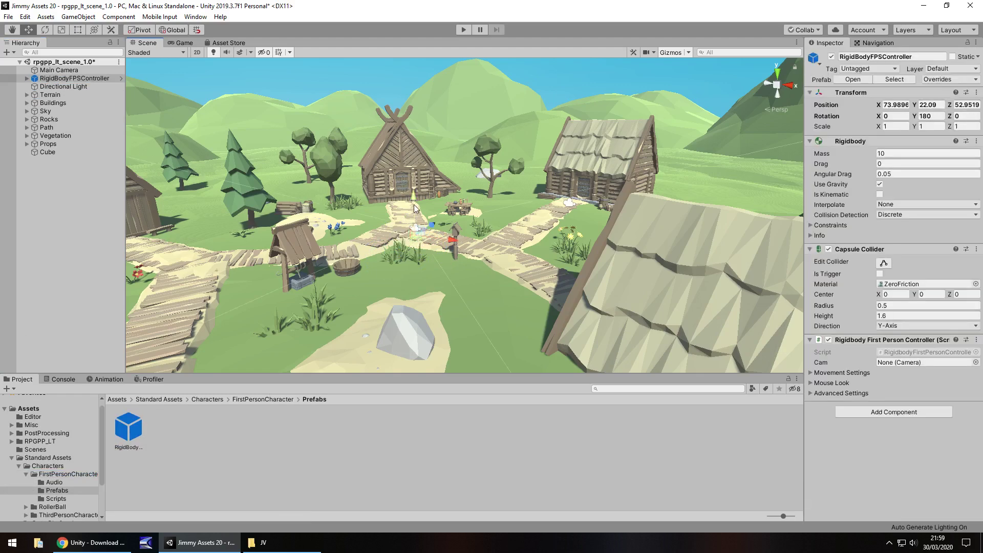
pyautogui.moveTo(416, 195); pyautogui.dragTo(417, 183)
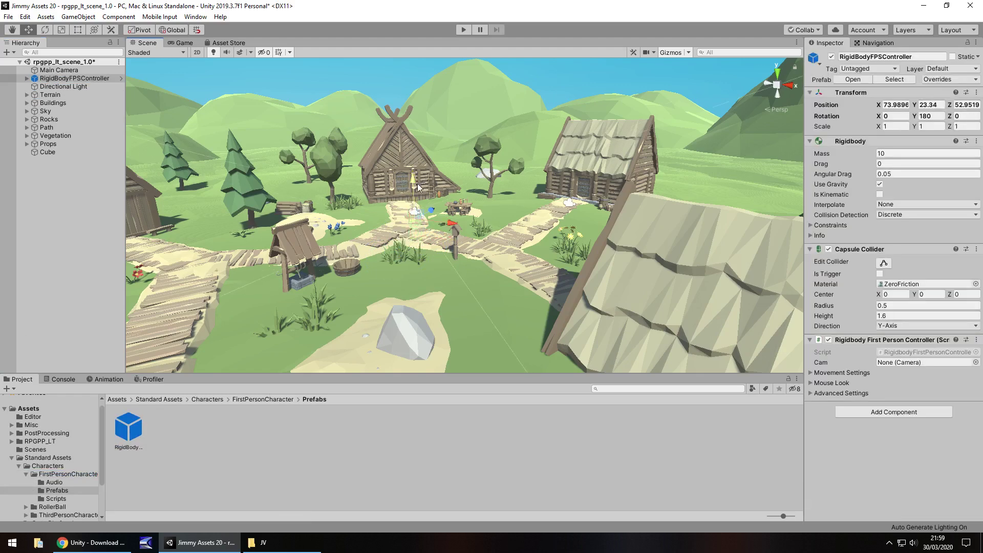
pyautogui.click(462, 32)
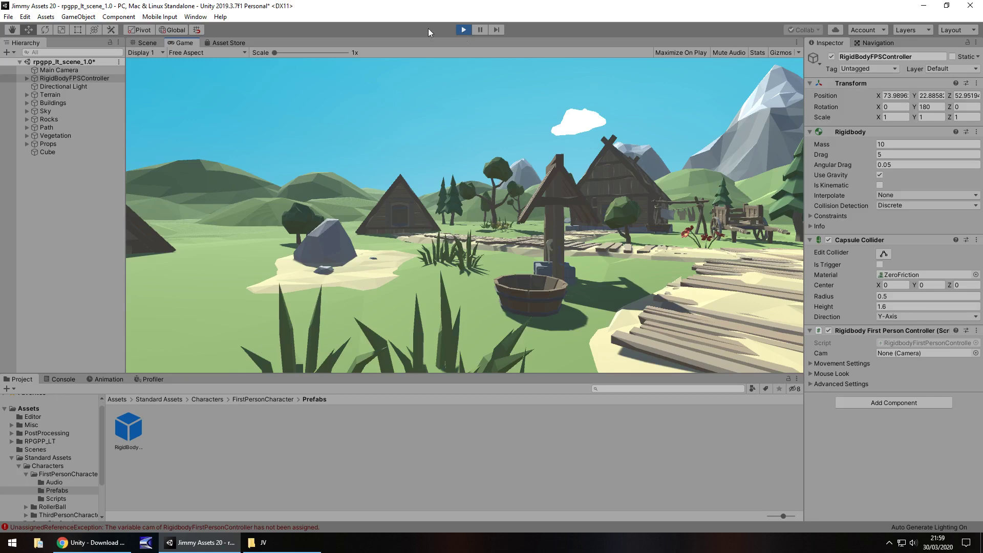
pyautogui.click(469, 30)
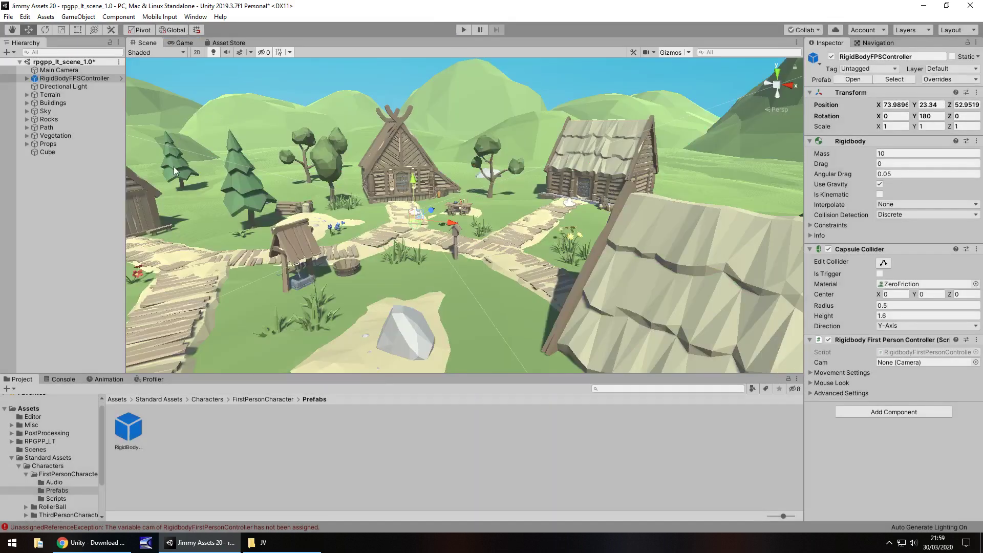
# Delete the RigidBodyFPSController from the scene Hierarchy
pyautogui.click(60, 78)
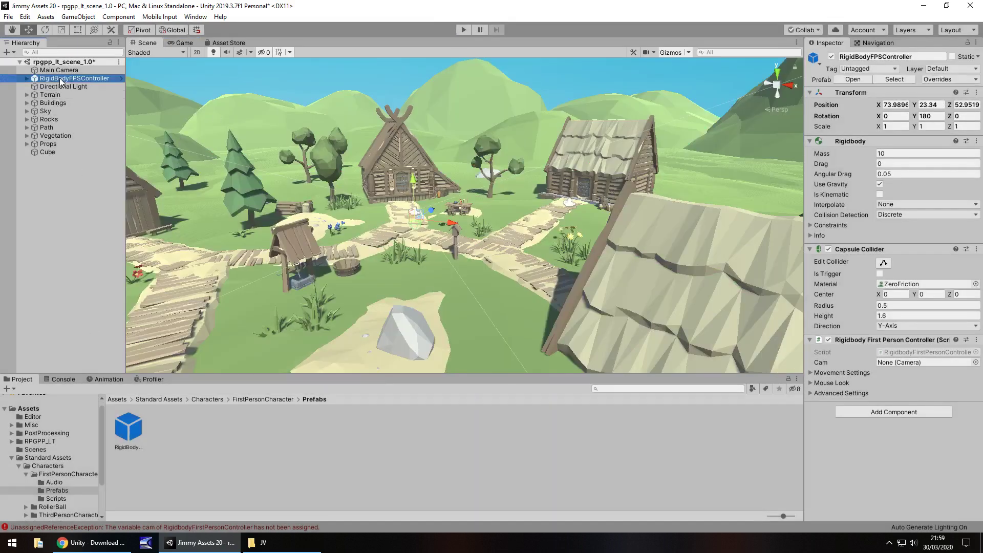
pyautogui.press('Delete')
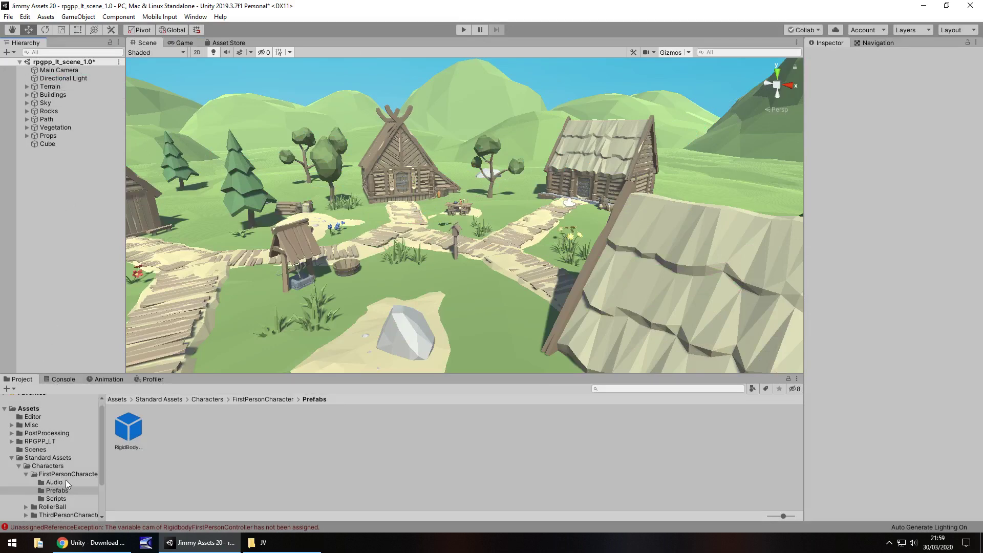
pyautogui.click(261, 542)
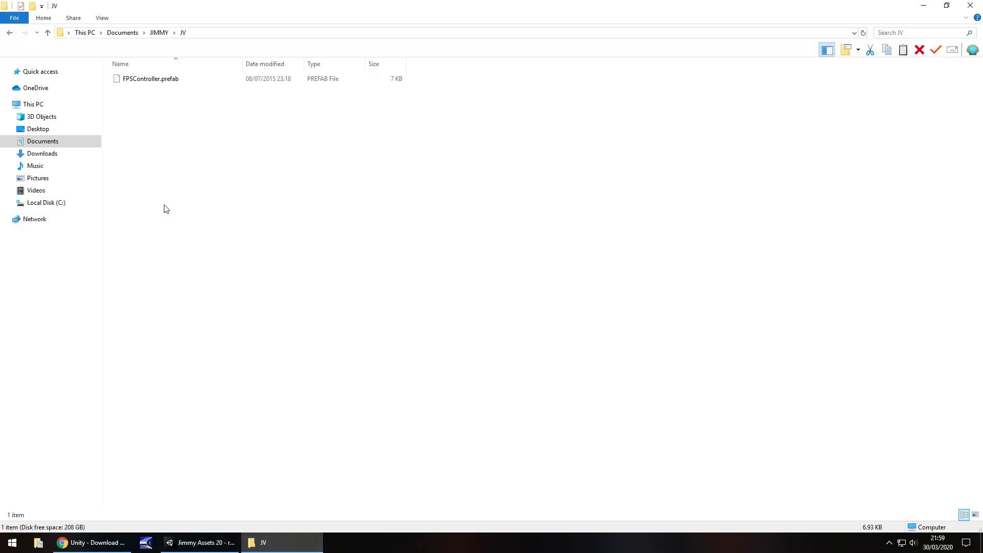
# Copy FPSController.prefab from the JV folder into the Prefabs folder and place it in the village centre
pyautogui.click(145, 81)
pyautogui.moveTo(146, 82); pyautogui.dragTo(172, 434)
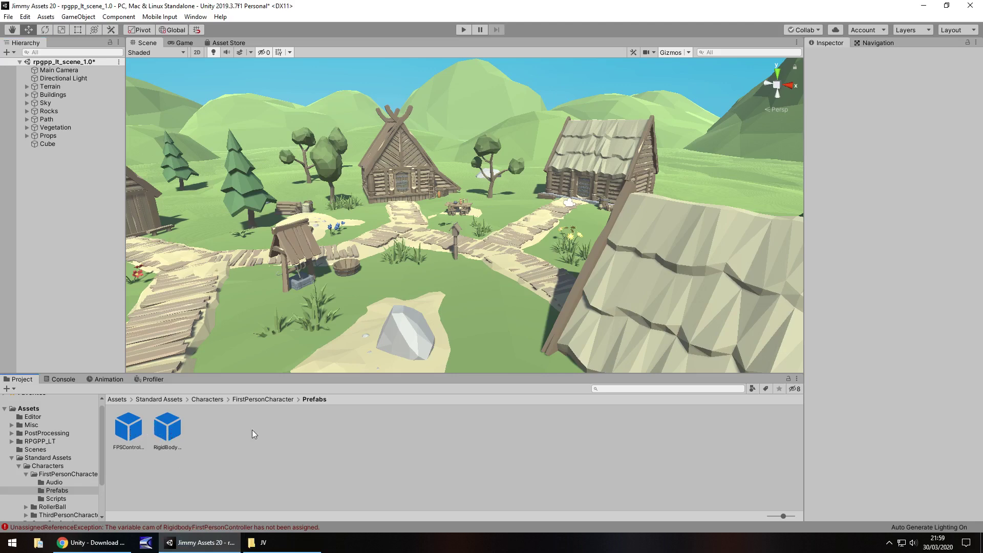
pyautogui.moveTo(131, 427); pyautogui.dragTo(407, 244)
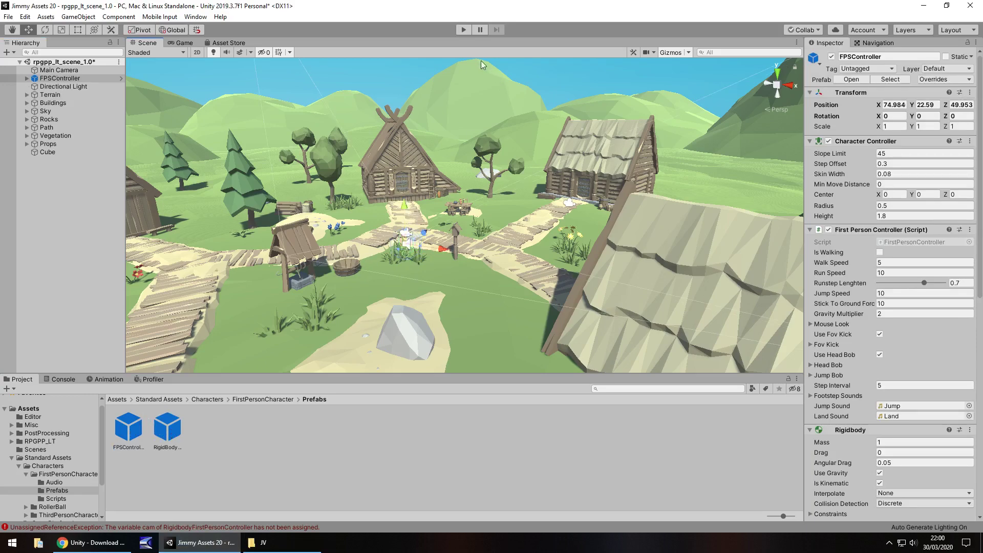
# Play-test the FPSController, walking and running past the houses and well, then stop with Ctrl+P
pyautogui.click(464, 30)
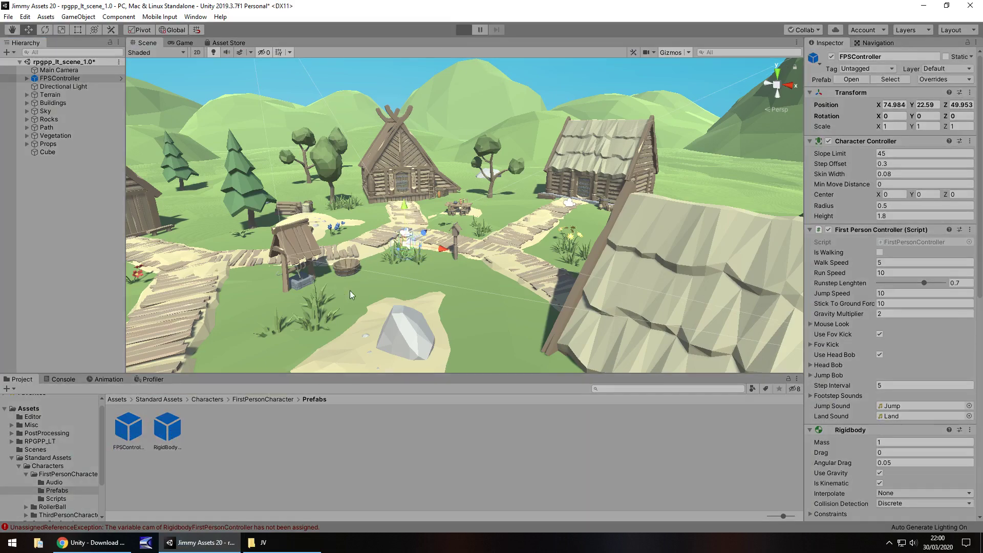
pyautogui.press('w')
pyautogui.hotkey('shift', 'w')
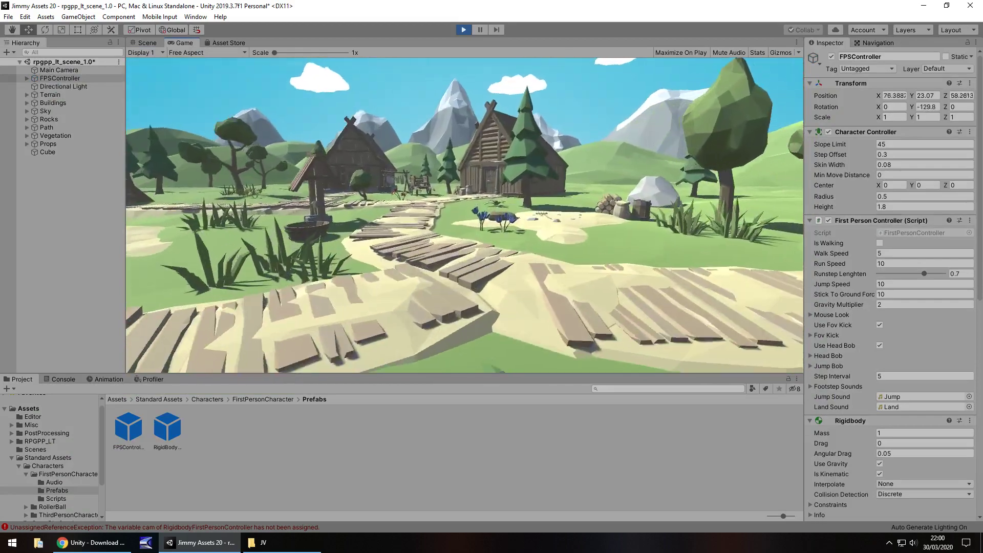
pyautogui.hotkey('shift', 'w')
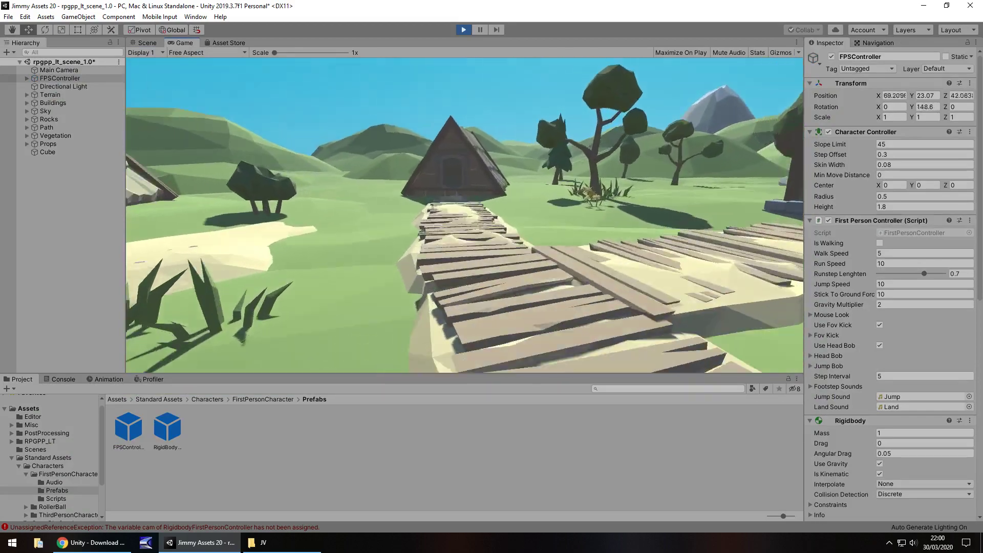
pyautogui.hotkey('shift', 'w')
pyautogui.press('w')
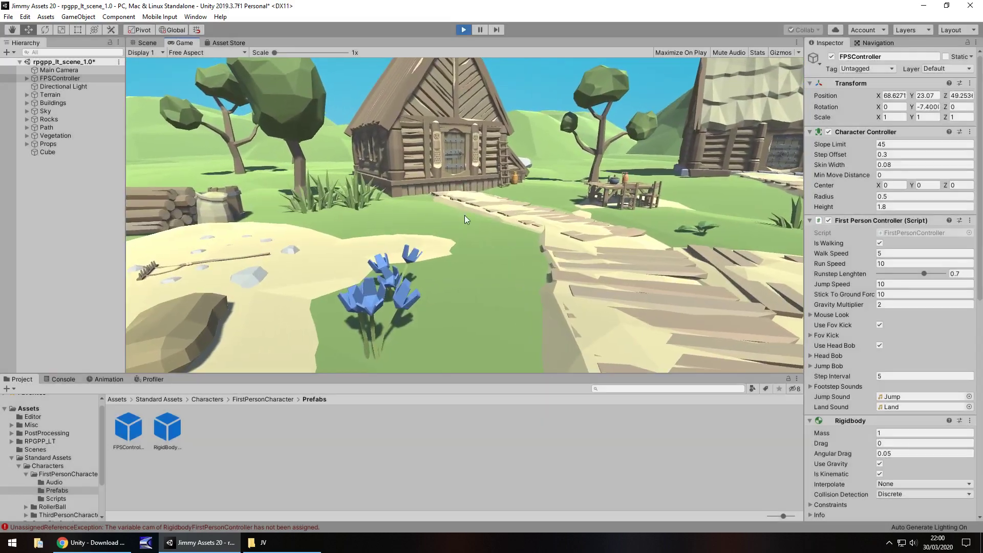
pyautogui.hotkey('ctrl', 'p')
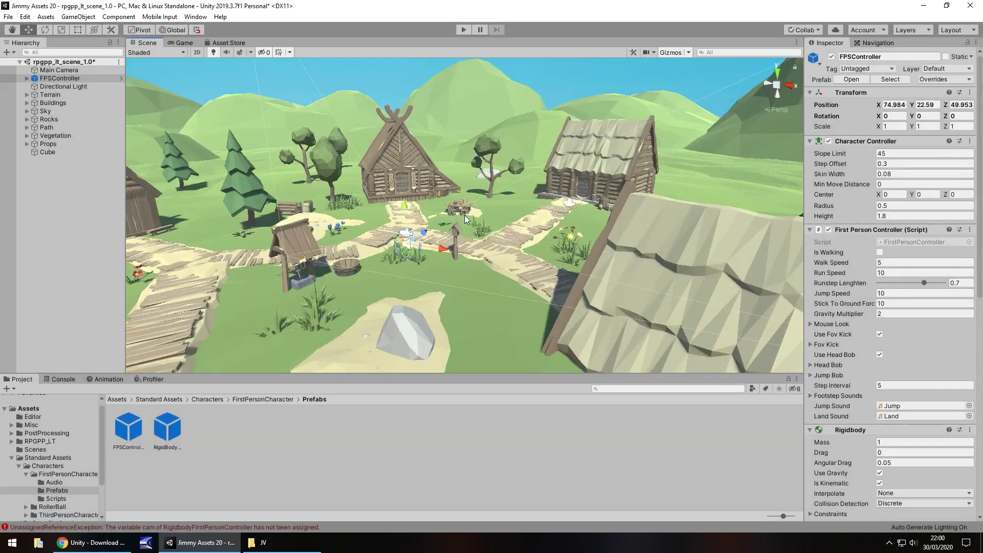